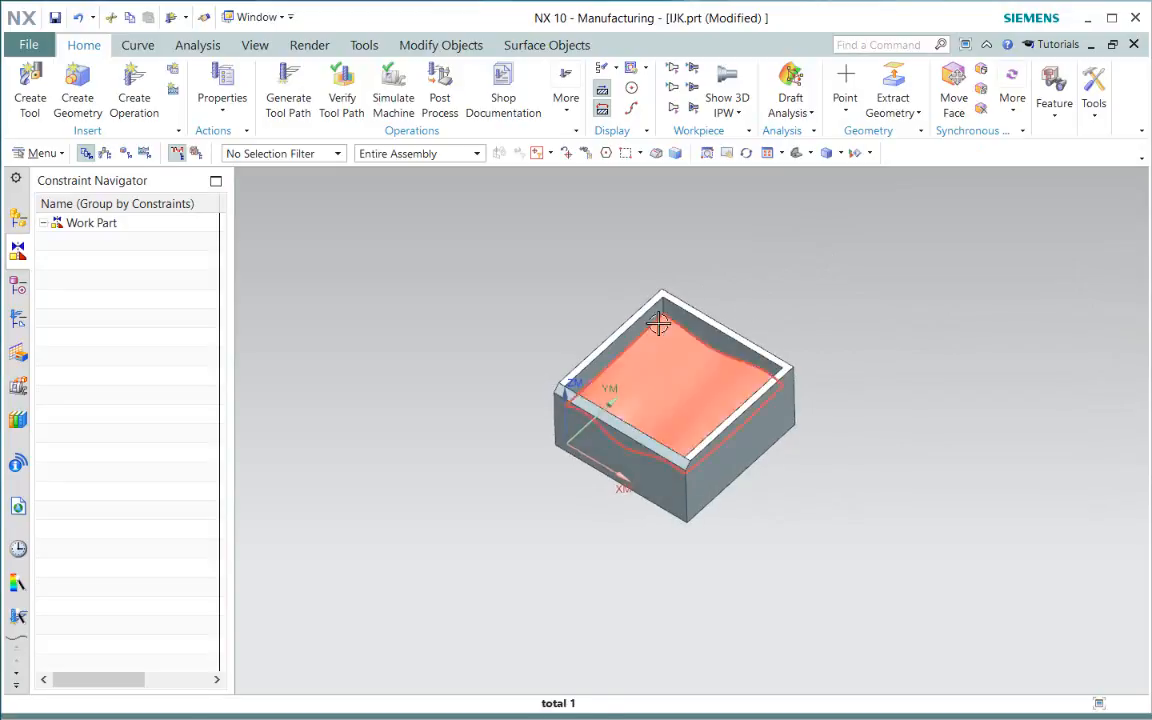
# Open the TOWARD_POINT variable contour operation for editing and bring up its Surface Area drive method settings.
pyautogui.scroll(2, 660, 325)
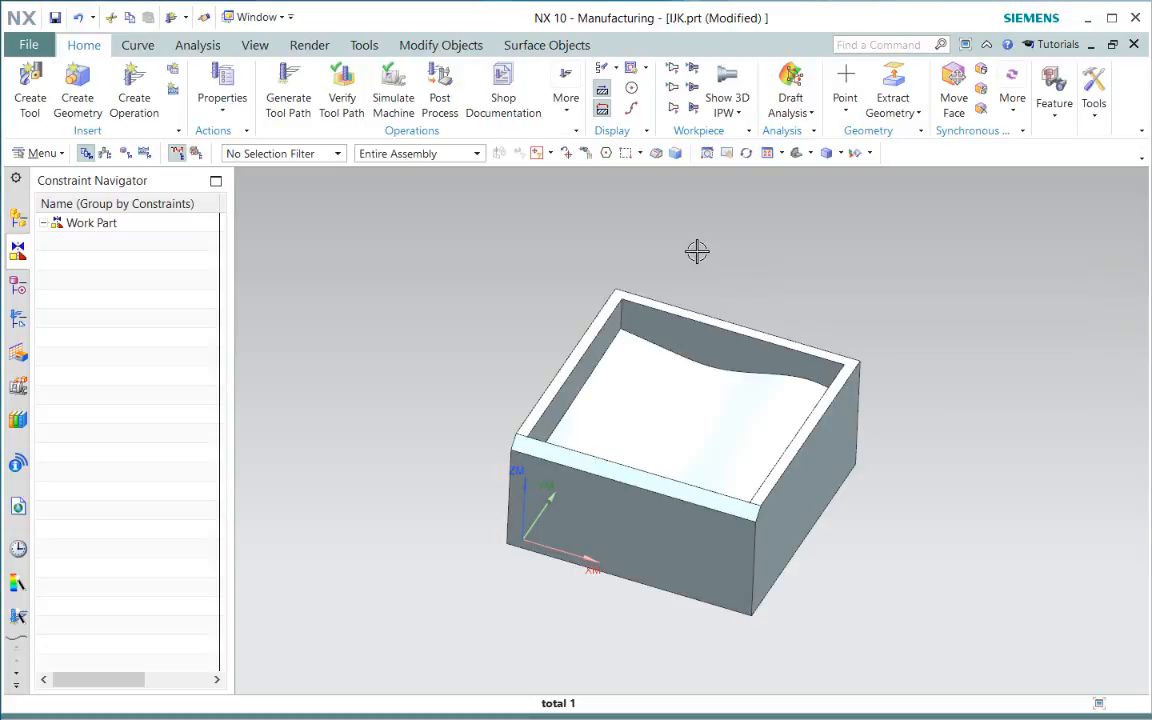
pyautogui.moveTo(663, 314)
pyautogui.mouseDown(button='middle')
pyautogui.moveTo(650, 283)
pyautogui.moveTo(648, 311)
pyautogui.moveTo(643, 303)
pyautogui.moveTo(663, 306)
pyautogui.moveTo(651, 296)
pyautogui.moveTo(655, 317)
pyautogui.moveTo(676, 311)
pyautogui.moveTo(660, 312)
pyautogui.mouseUp(button='middle')
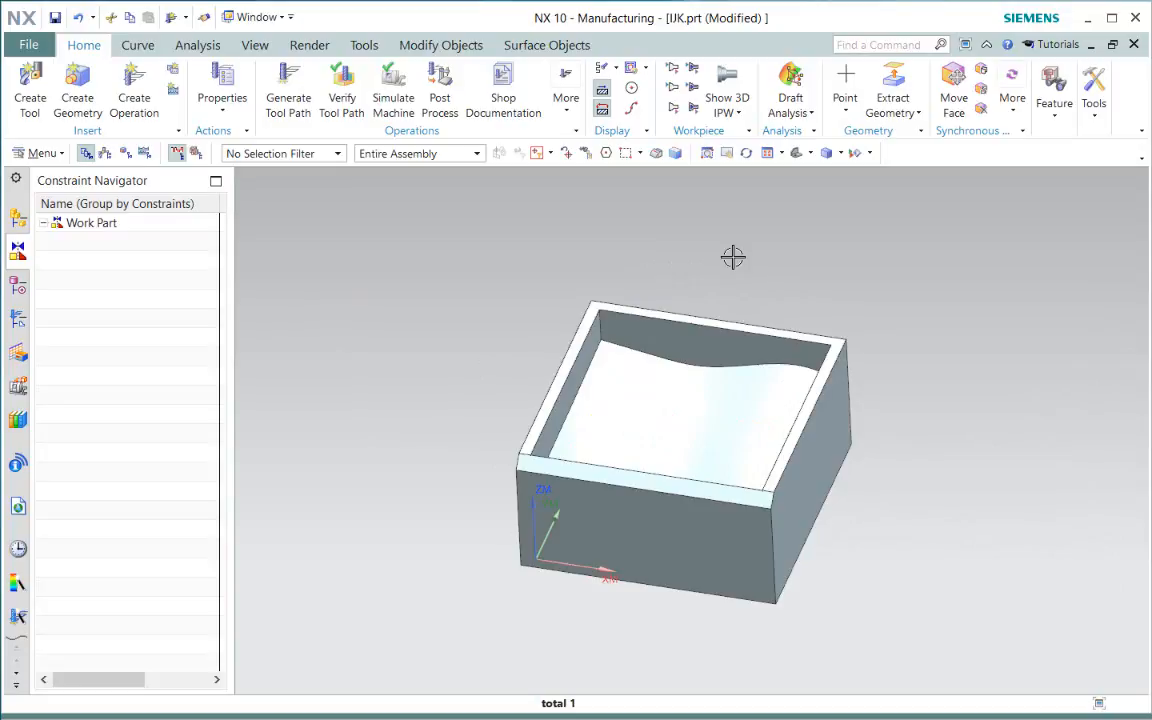
pyautogui.click(20, 322)
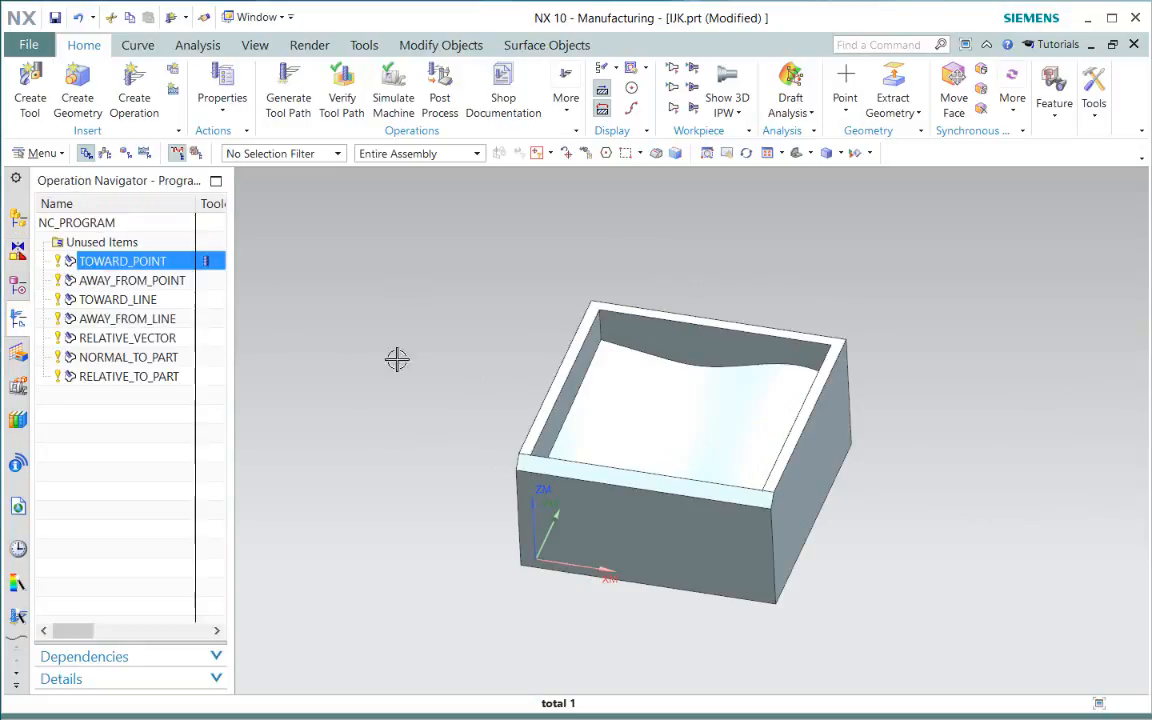
pyautogui.moveTo(532, 411)
pyautogui.mouseDown(button='middle')
pyautogui.moveTo(527, 390)
pyautogui.moveTo(540, 388)
pyautogui.mouseUp(button='middle')
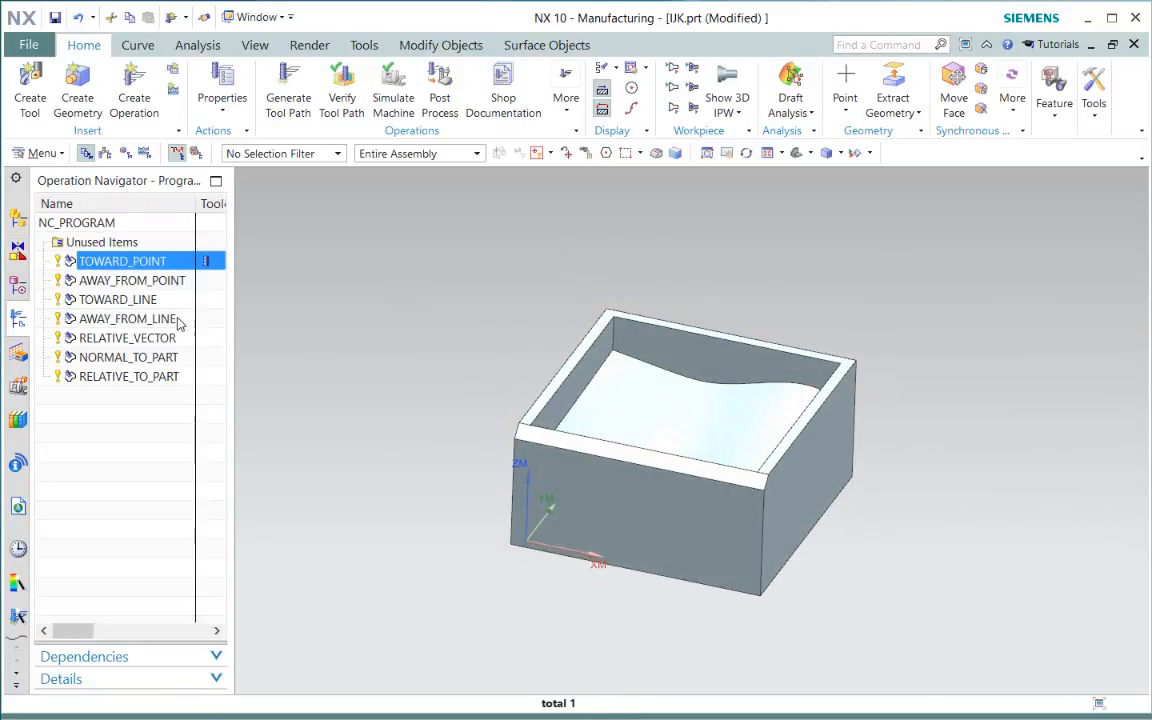
pyautogui.rightClick(140, 261)
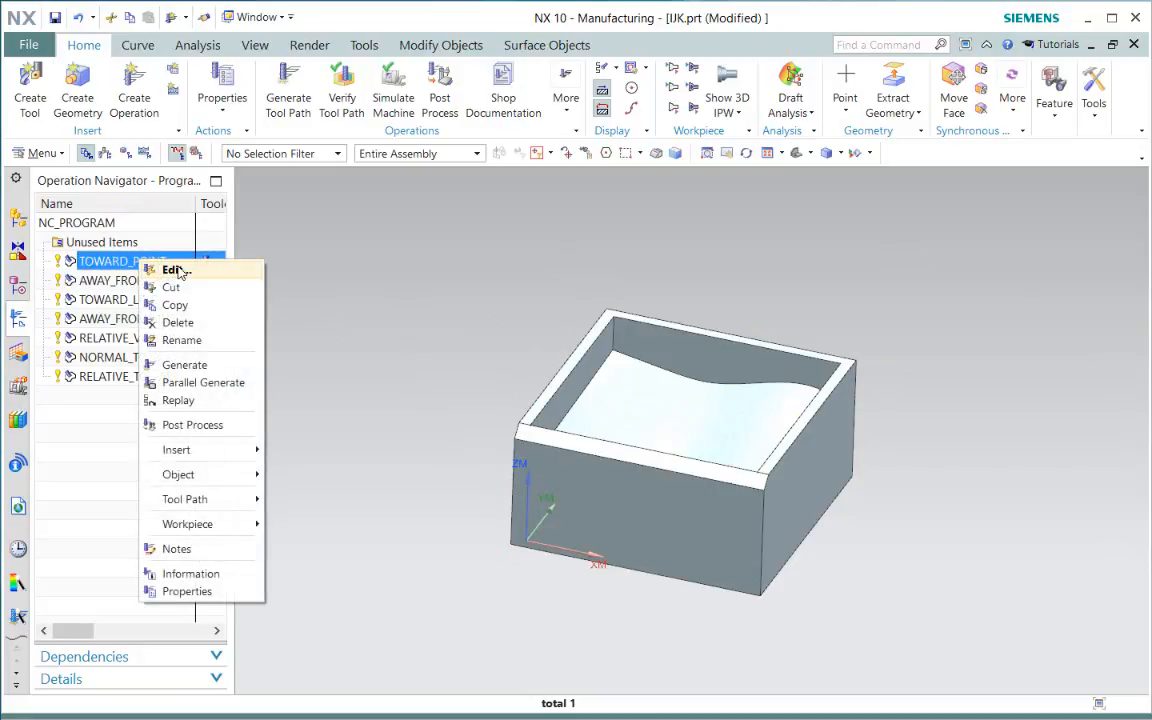
pyautogui.click(168, 267)
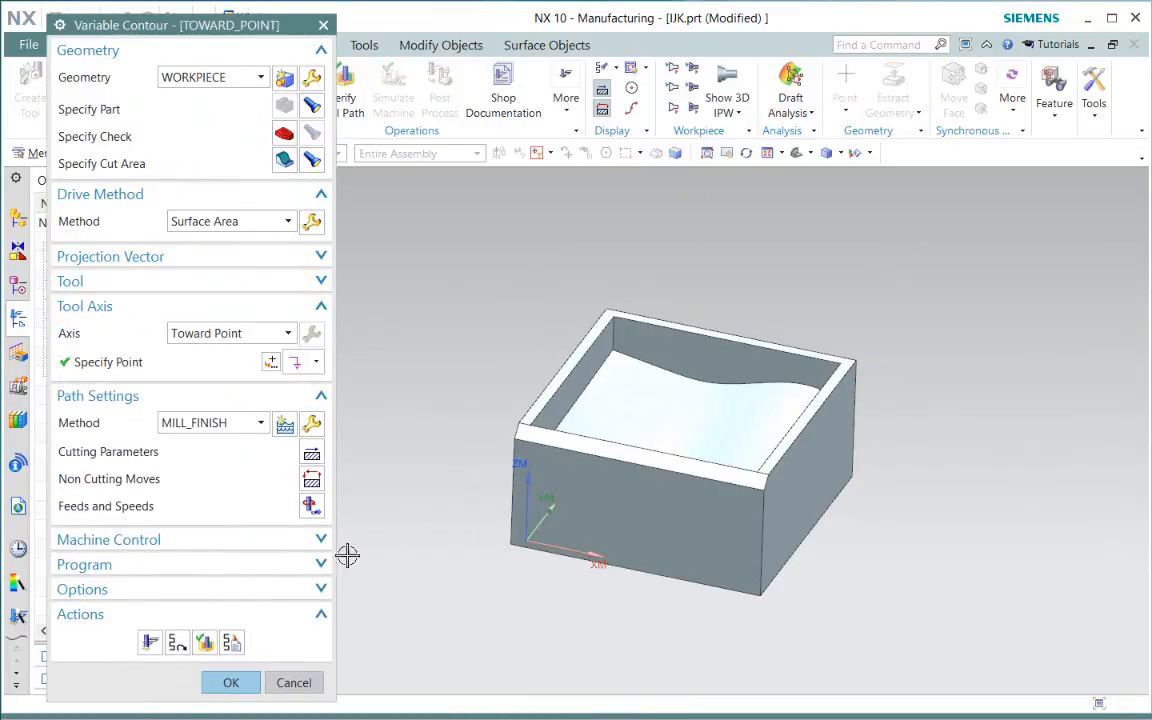
pyautogui.click(311, 221)
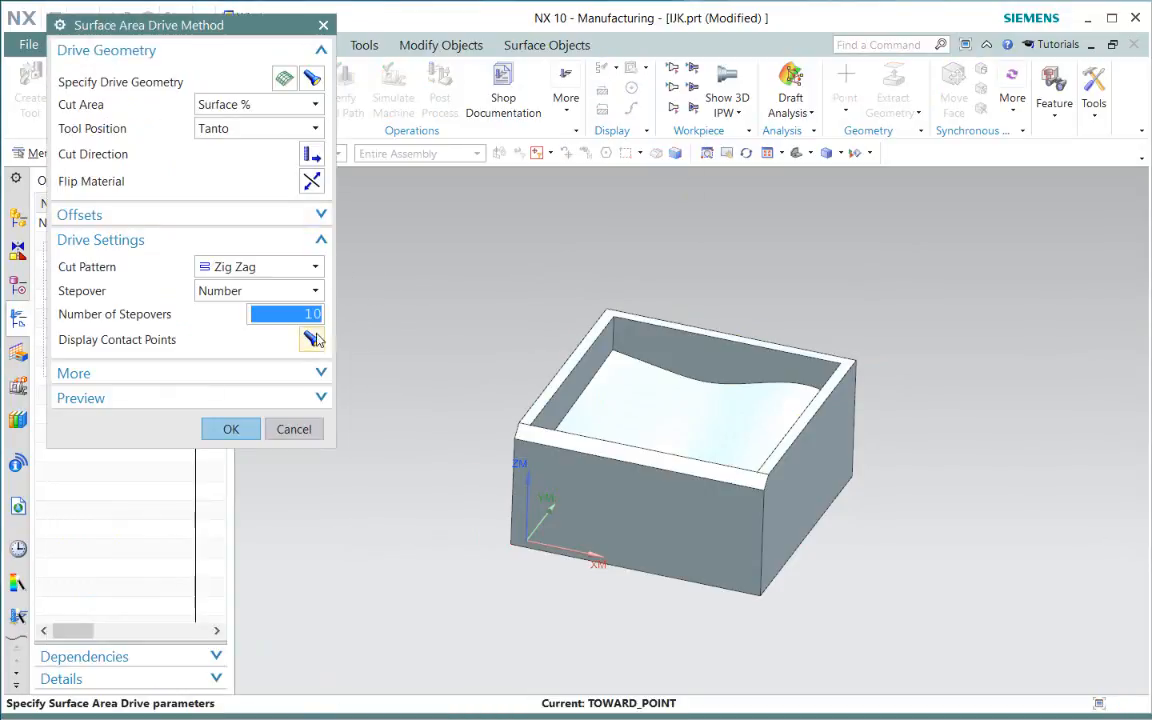
# Display the drive surface's contact points, examine the arrow directions from several angles, and clear them from the view.
pyautogui.click(311, 339)
pyautogui.moveTo(598, 404); pyautogui.dragTo(643, 407, button='middle')
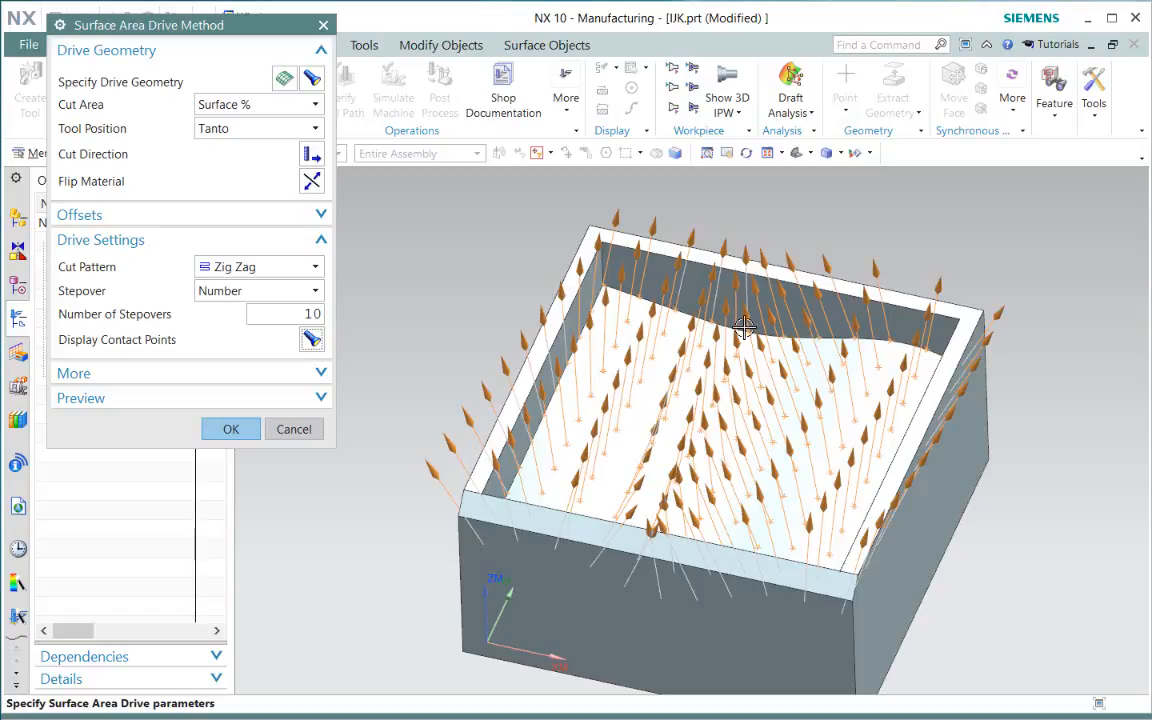
pyautogui.moveTo(627, 401); pyautogui.dragTo(745, 350, button='middle')
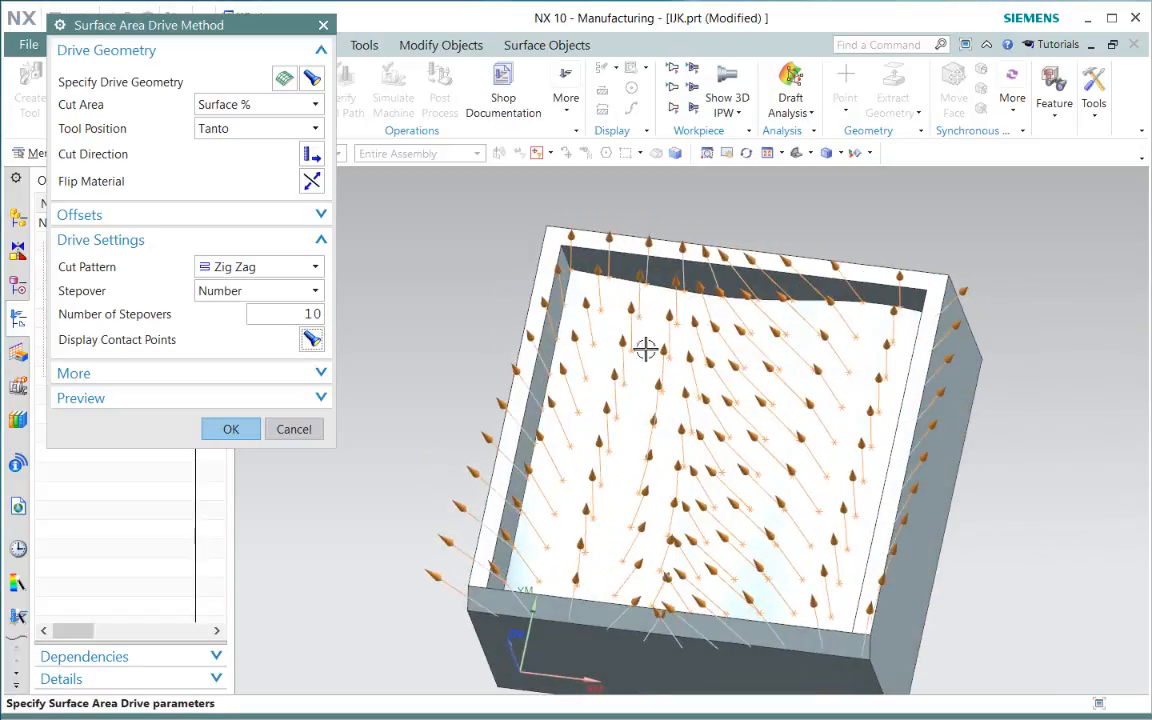
pyautogui.press('F5')
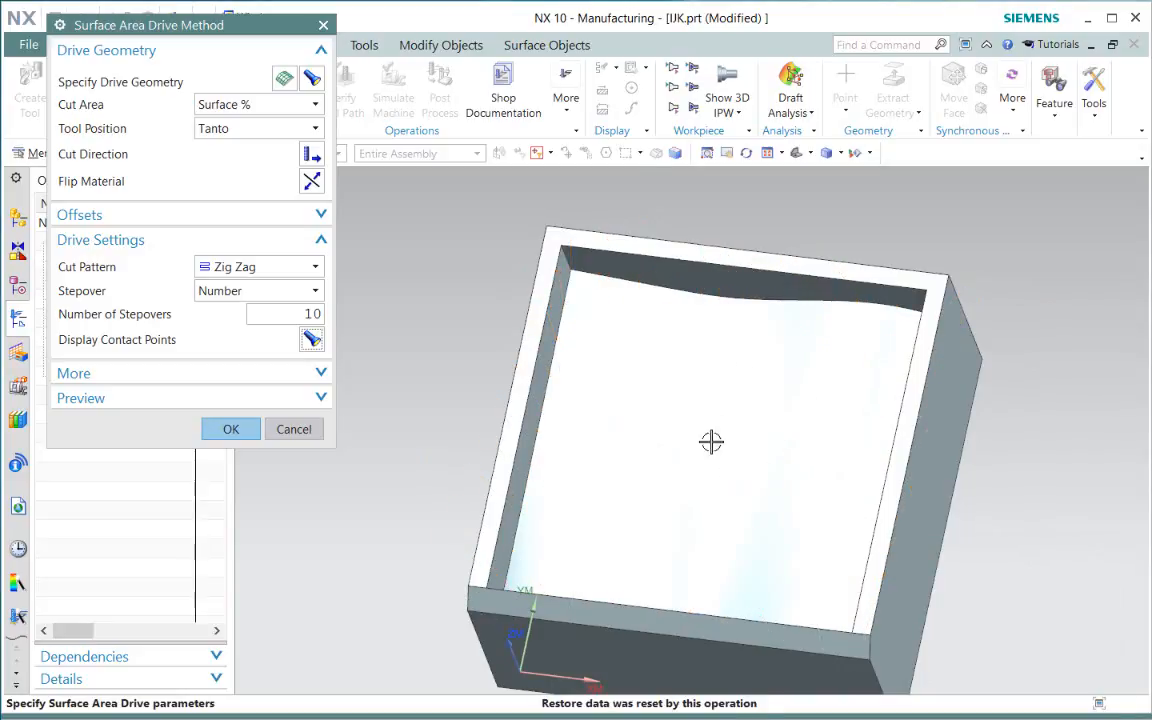
# Examine the wavy pocket floor's profile from the front in static wireframe, and restore the shaded display.
pyautogui.moveTo(715, 456); pyautogui.dragTo(715, 424, button='middle')
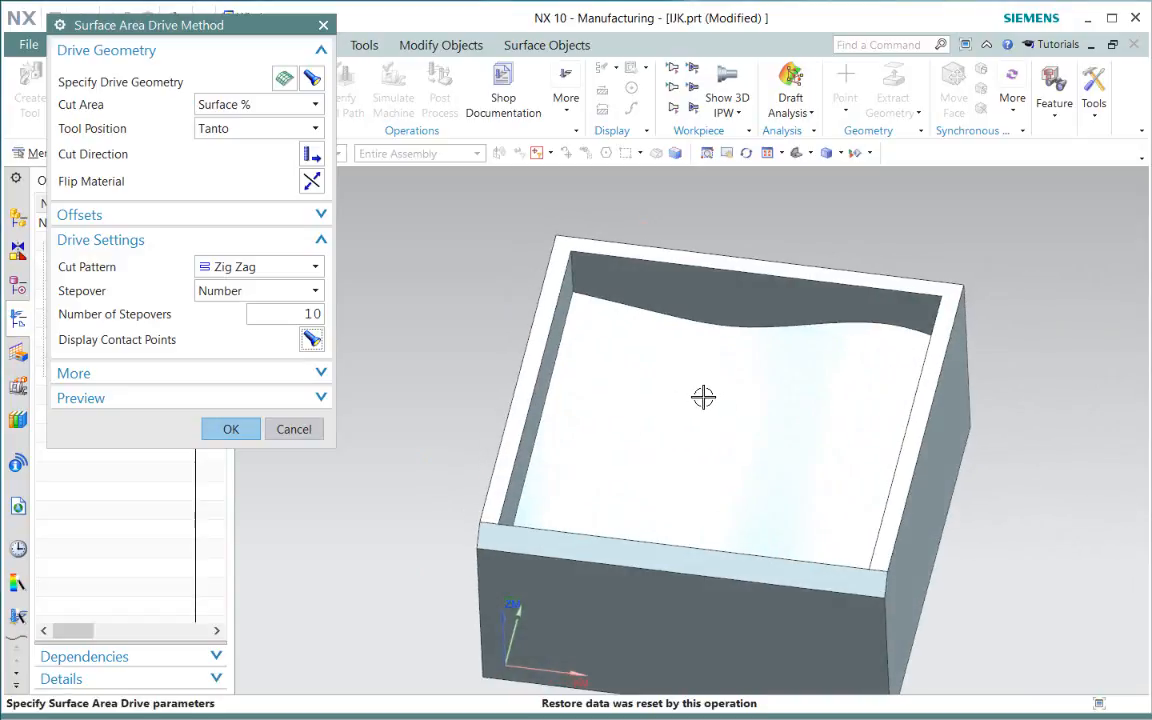
pyautogui.moveTo(707, 398)
pyautogui.mouseDown(button='middle')
pyautogui.moveTo(707, 417)
pyautogui.moveTo(725, 402)
pyautogui.mouseUp(button='middle')
pyautogui.click(841, 152)
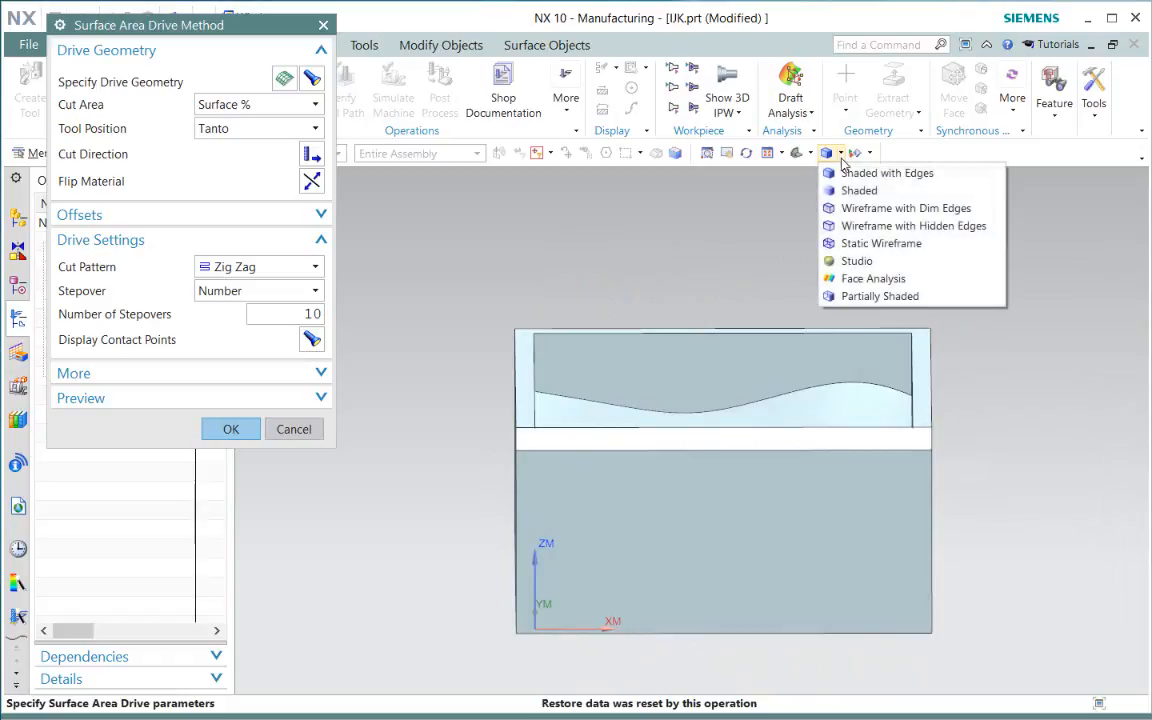
pyautogui.click(859, 243)
pyautogui.moveTo(859, 296); pyautogui.dragTo(856, 275, button='middle')
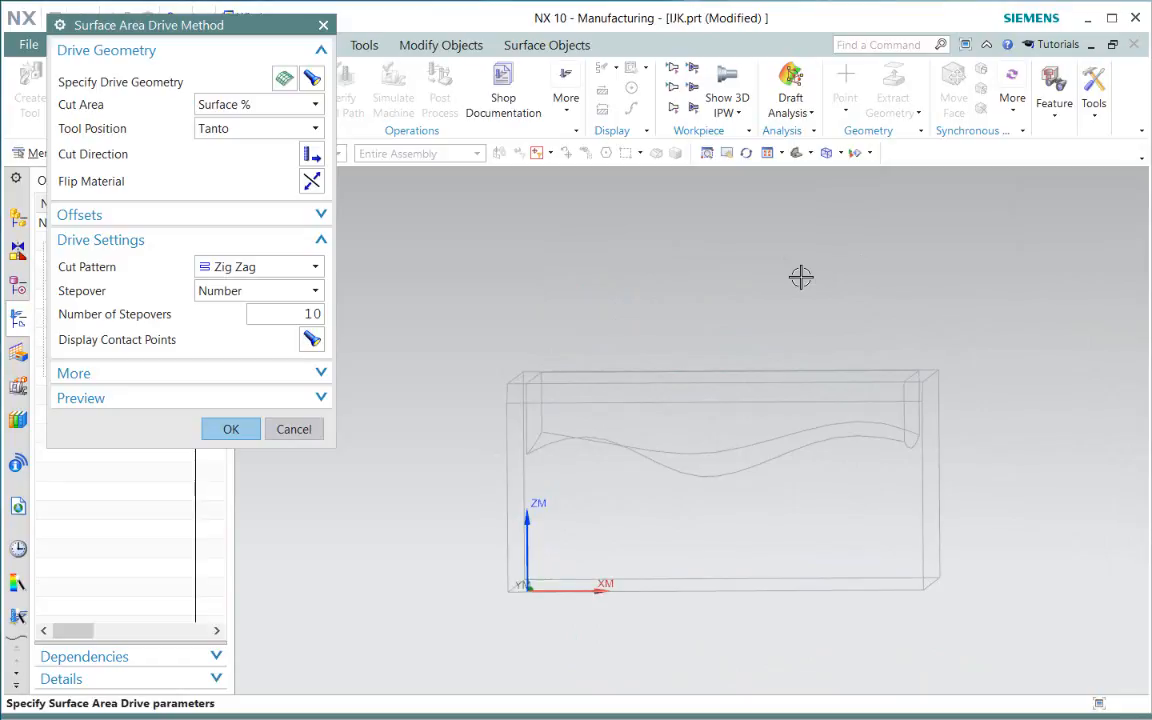
pyautogui.moveTo(801, 277)
pyautogui.mouseDown(button='middle')
pyautogui.moveTo(769, 404)
pyautogui.moveTo(782, 399)
pyautogui.moveTo(774, 391)
pyautogui.moveTo(771, 404)
pyautogui.moveTo(771, 368)
pyautogui.moveTo(782, 392)
pyautogui.moveTo(810, 393)
pyautogui.mouseUp(button='middle')
pyautogui.moveTo(1010, 393); pyautogui.dragTo(994, 214, button='right')
pyautogui.moveTo(962, 268)
pyautogui.mouseDown(button='middle')
pyautogui.moveTo(926, 288)
pyautogui.moveTo(933, 306)
pyautogui.moveTo(827, 300)
pyautogui.mouseUp(button='middle')
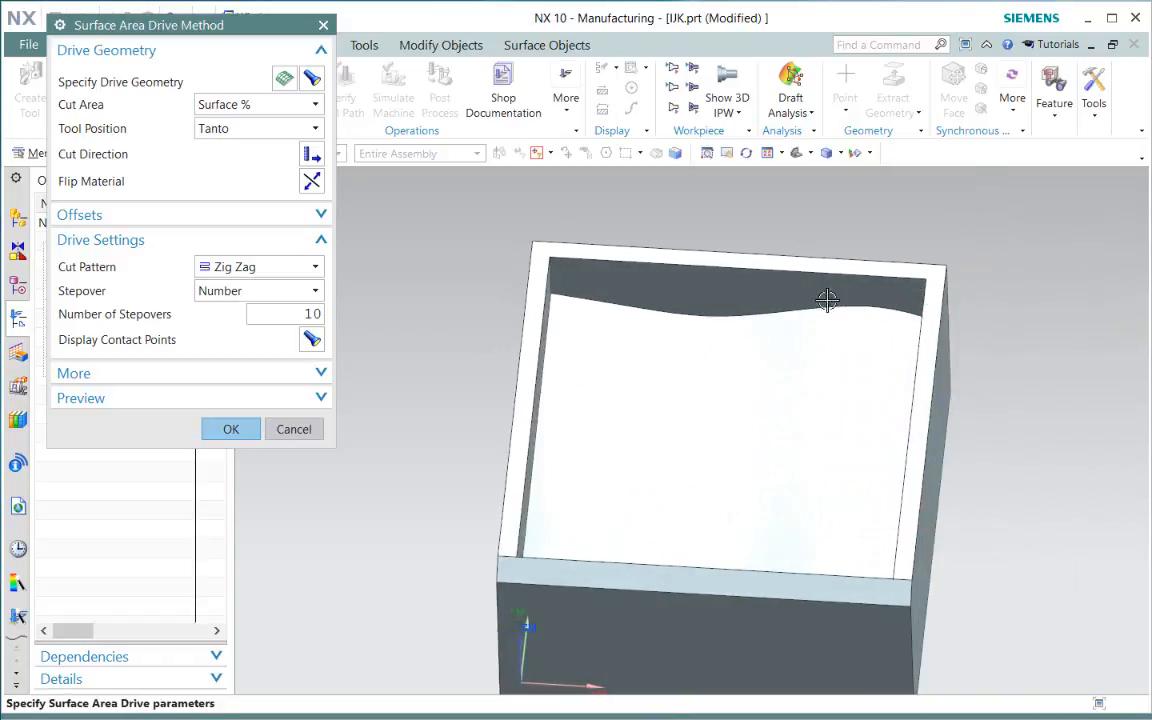
# Redisplay the contact points to inspect their directions over the pocket floor, and leave the drive method settings without changes.
pyautogui.scroll(-2, 827, 300)
pyautogui.scroll(2, 871, 306)
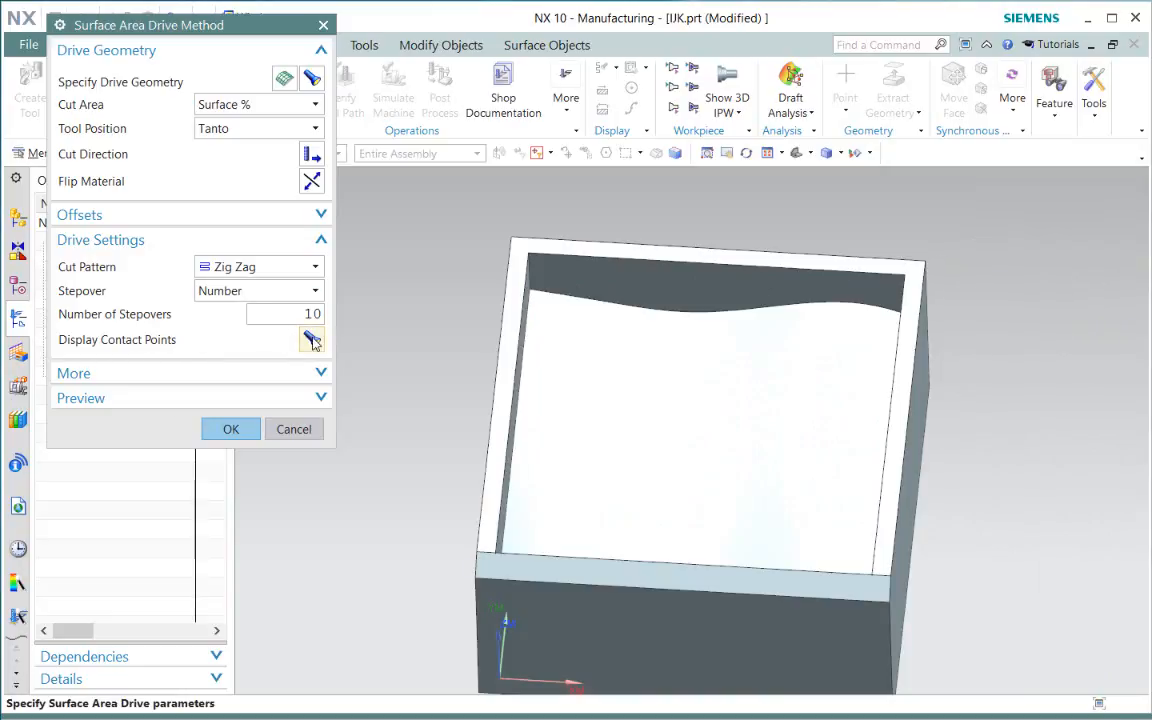
pyautogui.click(312, 339)
pyautogui.moveTo(861, 432); pyautogui.dragTo(802, 405, button='middle')
pyautogui.scroll(2, 802, 405)
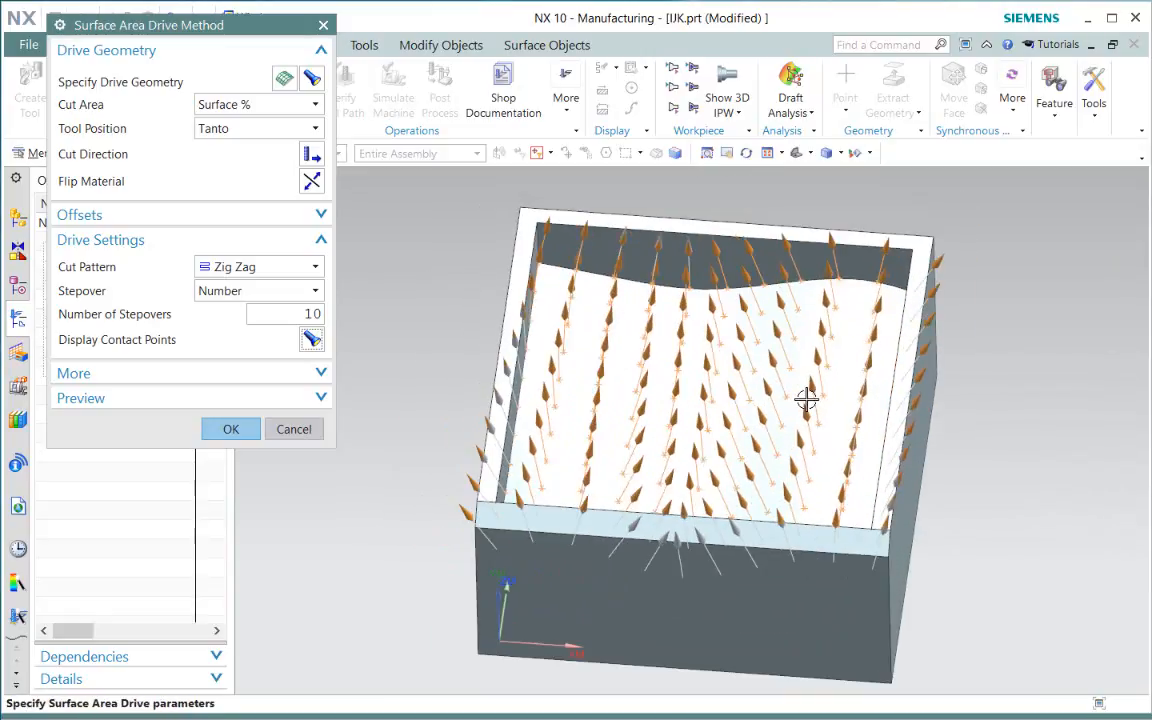
pyautogui.click(294, 429)
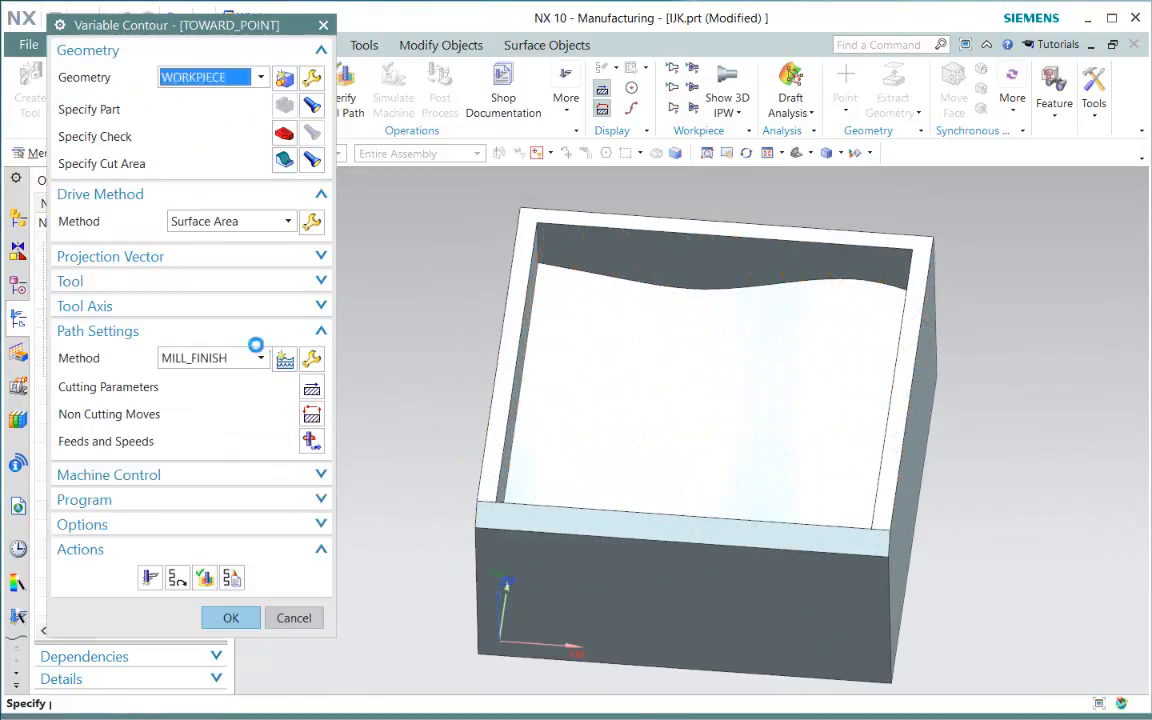
# Reveal the tool axis and projection vector settings of the operation and review the available projection vector types, keeping Tool Axis.
pyautogui.click(147, 300)
pyautogui.click(193, 256)
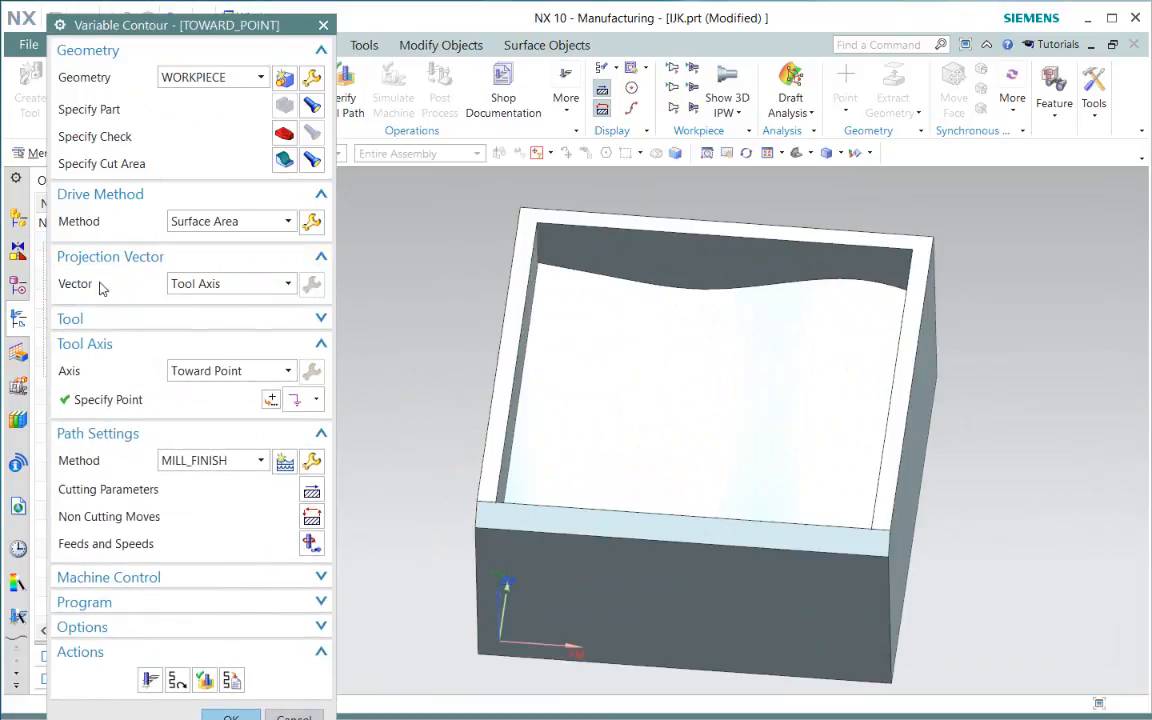
pyautogui.click(224, 285)
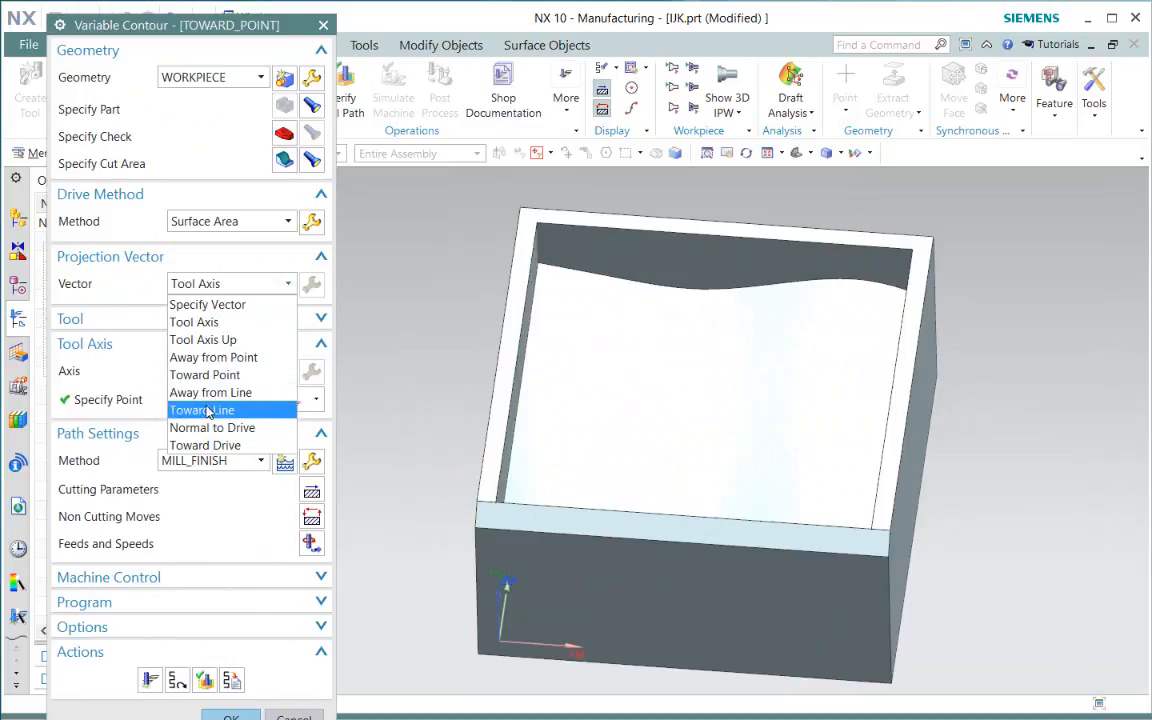
pyautogui.click(103, 288)
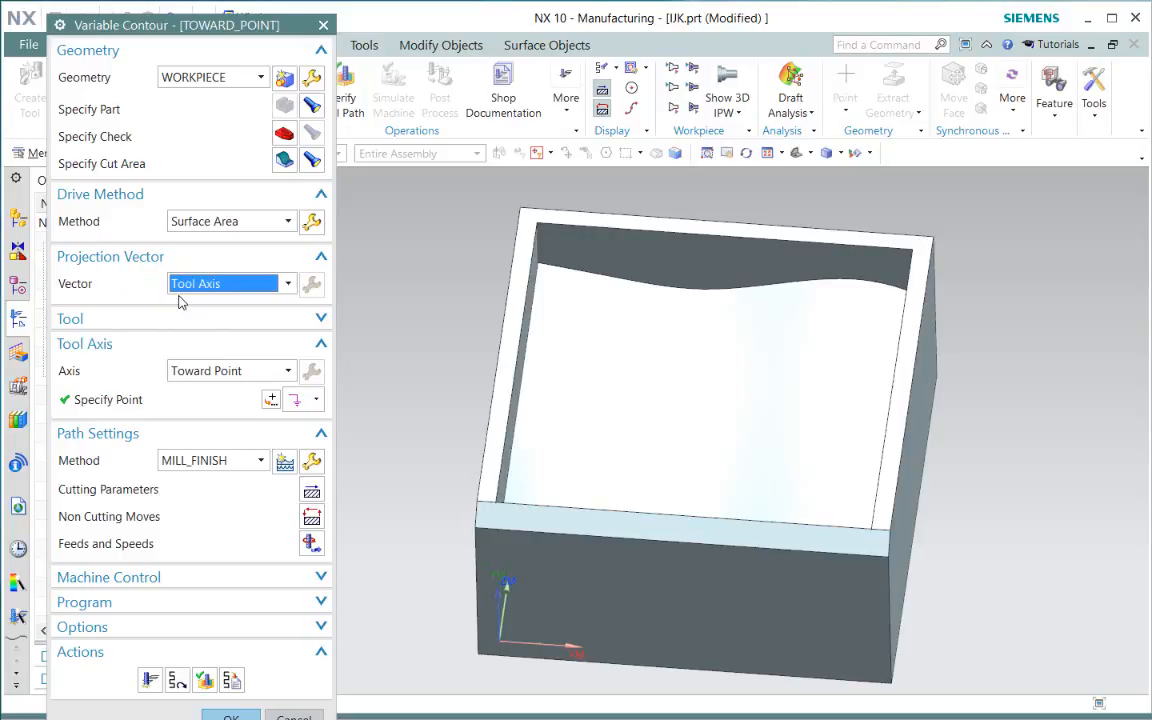
# Examine the part from several directions and go through the projection vector choices again without changing the selection.
pyautogui.moveTo(712, 235); pyautogui.dragTo(710, 183, button='middle')
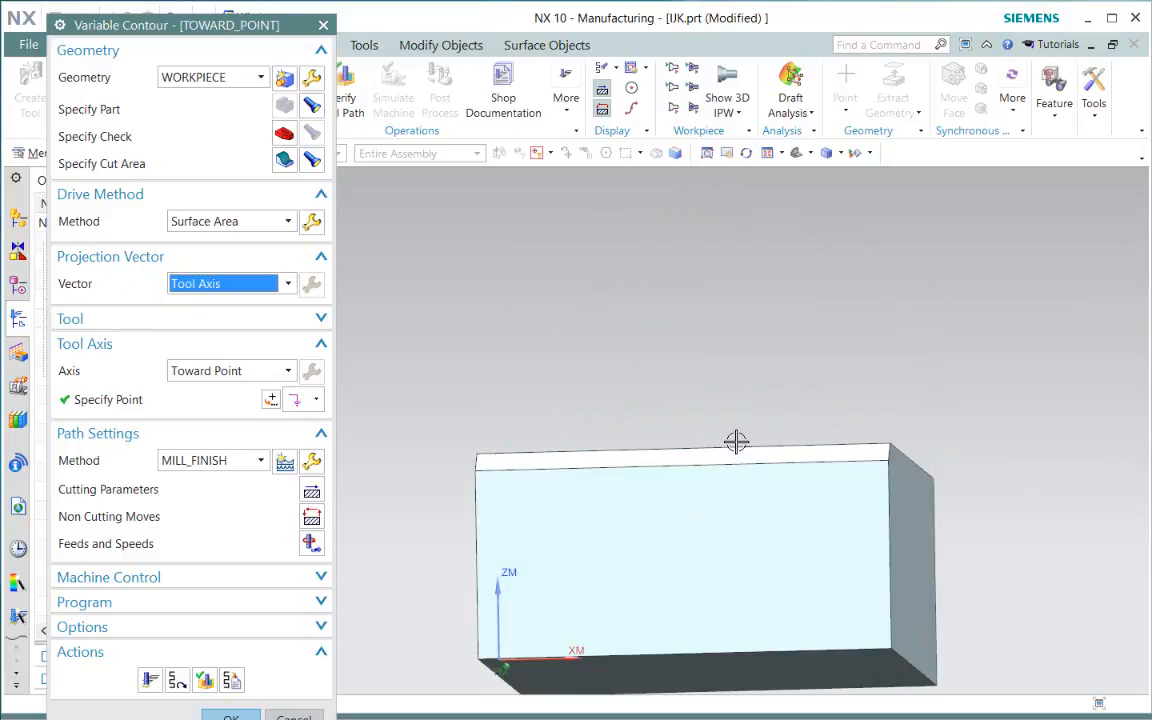
pyautogui.moveTo(738, 442); pyautogui.dragTo(756, 480, button='middle')
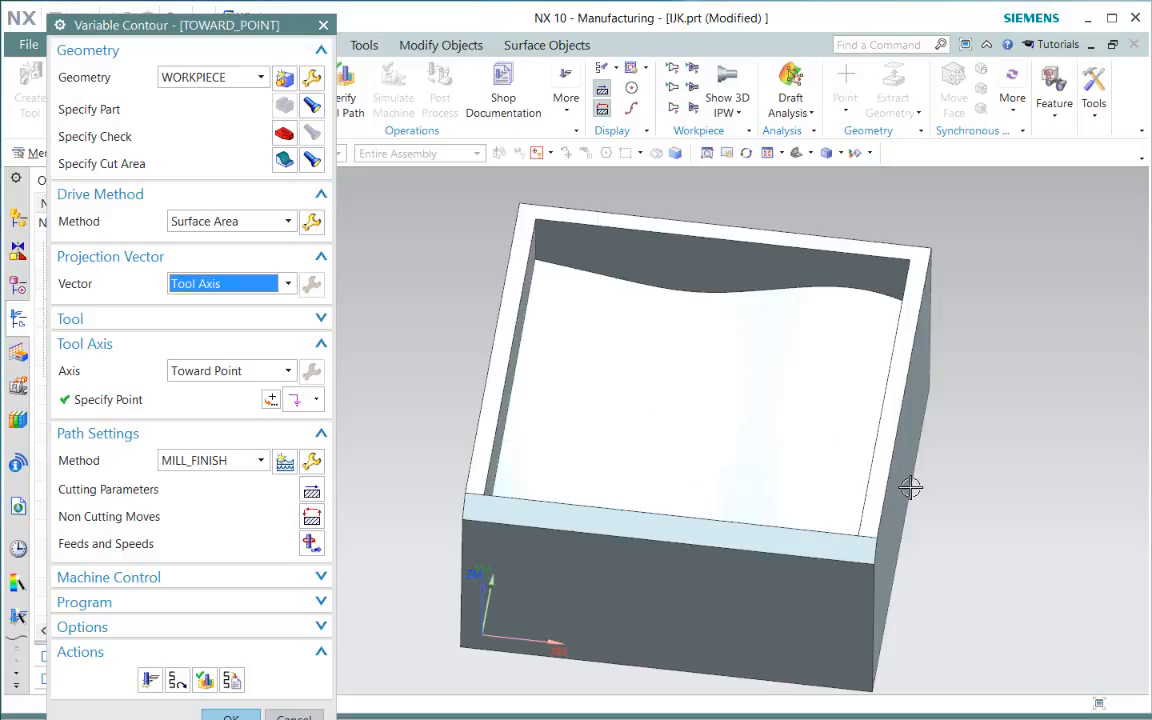
pyautogui.moveTo(944, 468); pyautogui.dragTo(980, 450, button='middle')
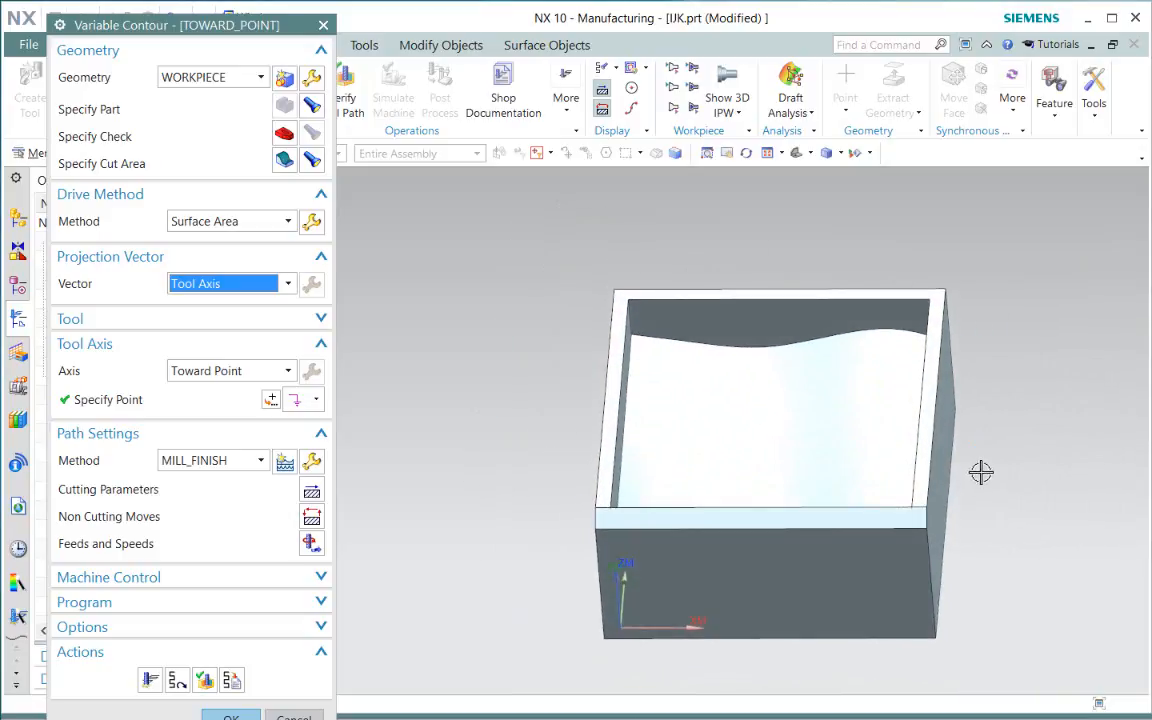
pyautogui.scroll(-2, 766, 378)
pyautogui.moveTo(766, 378)
pyautogui.mouseDown(button='middle')
pyautogui.moveTo(753, 368)
pyautogui.moveTo(783, 366)
pyautogui.moveTo(765, 366)
pyautogui.mouseUp(button='middle')
pyautogui.moveTo(764, 333); pyautogui.dragTo(676, 342, button='middle')
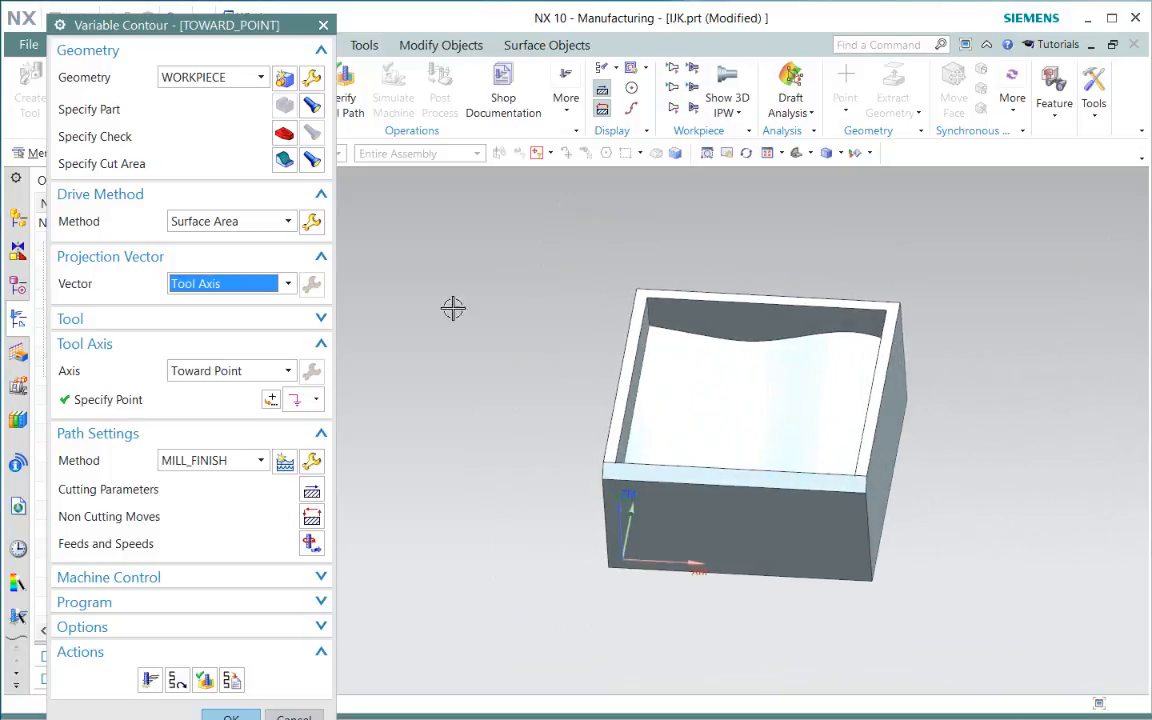
pyautogui.click(215, 286)
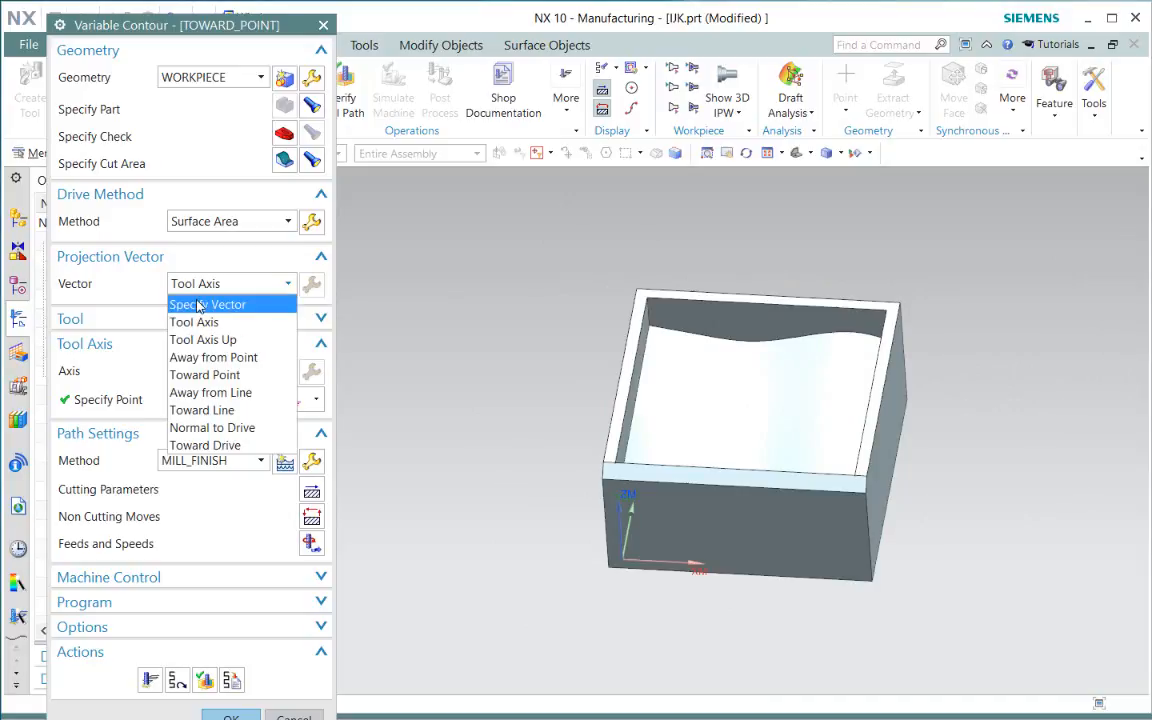
pyautogui.click(112, 289)
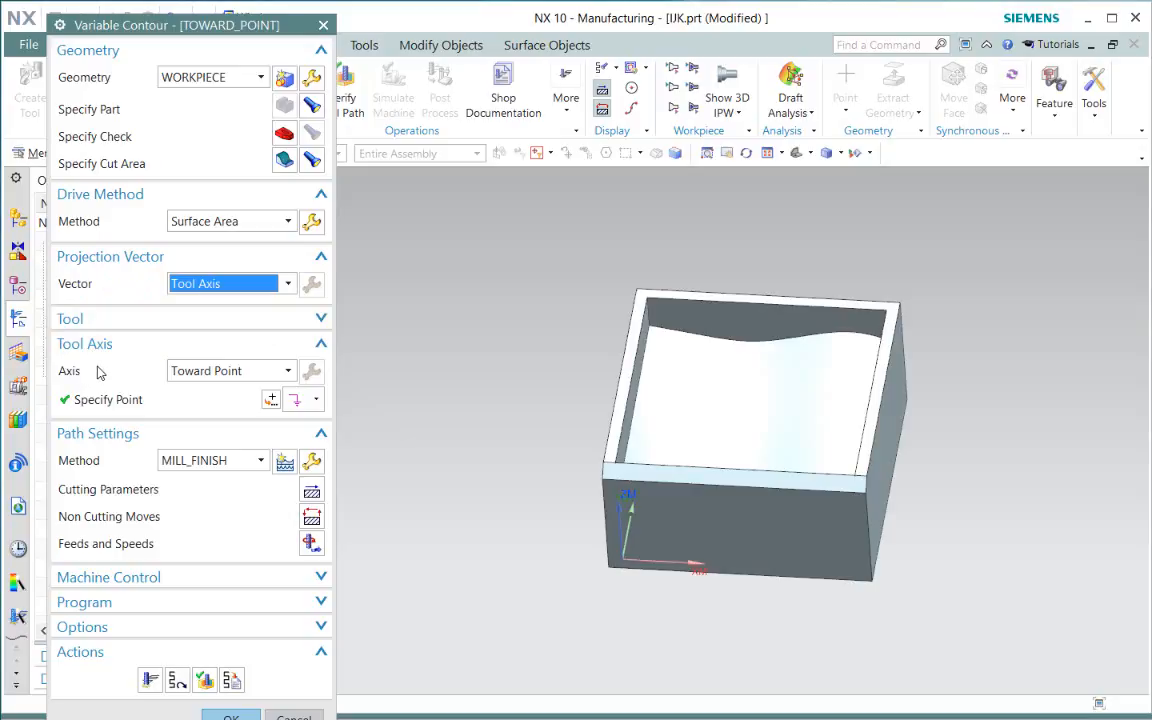
# Inspect the part's inner surface curves in static wireframe from front and angled views, and return to shaded with edges.
pyautogui.moveTo(648, 360); pyautogui.dragTo(660, 300, button='middle')
pyautogui.click(839, 153)
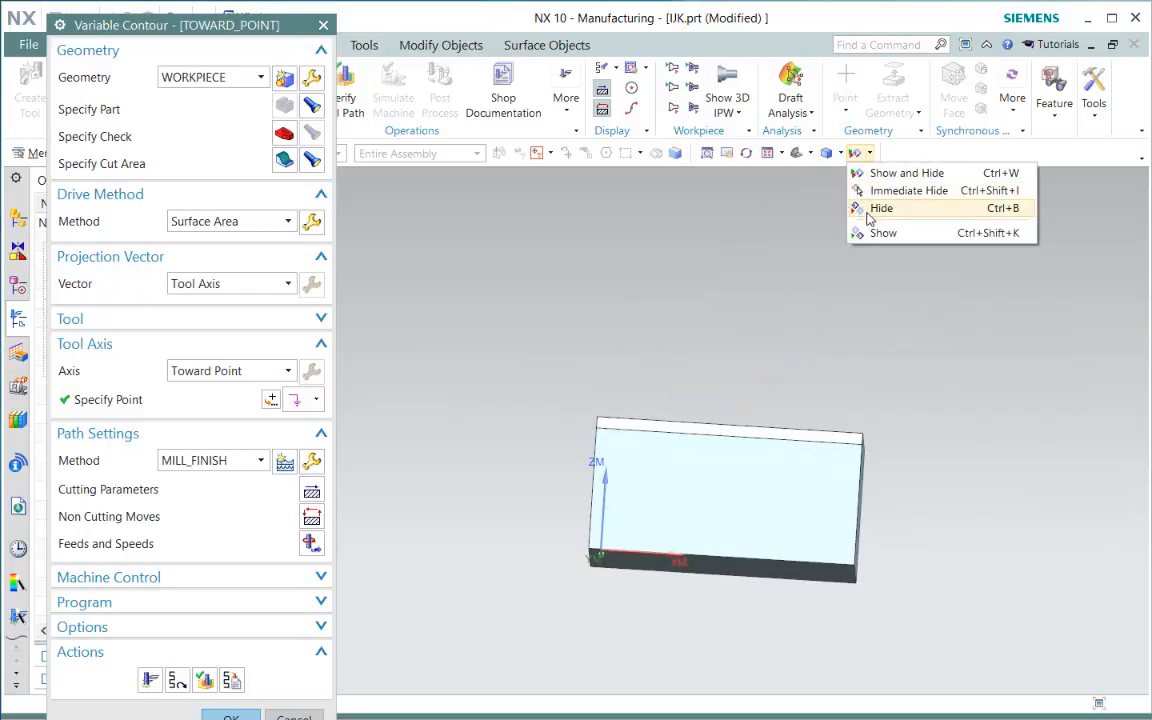
pyautogui.click(843, 245)
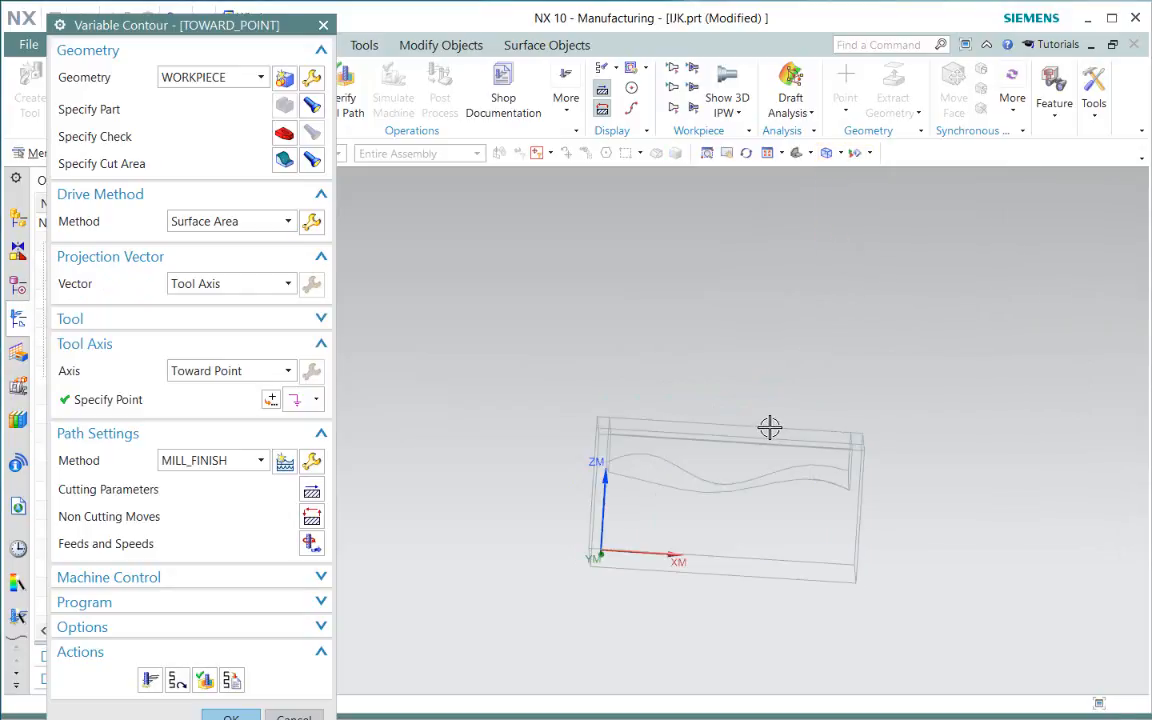
pyautogui.moveTo(769, 427)
pyautogui.mouseDown(button='middle')
pyautogui.moveTo(782, 422)
pyautogui.moveTo(775, 444)
pyautogui.mouseUp(button='middle')
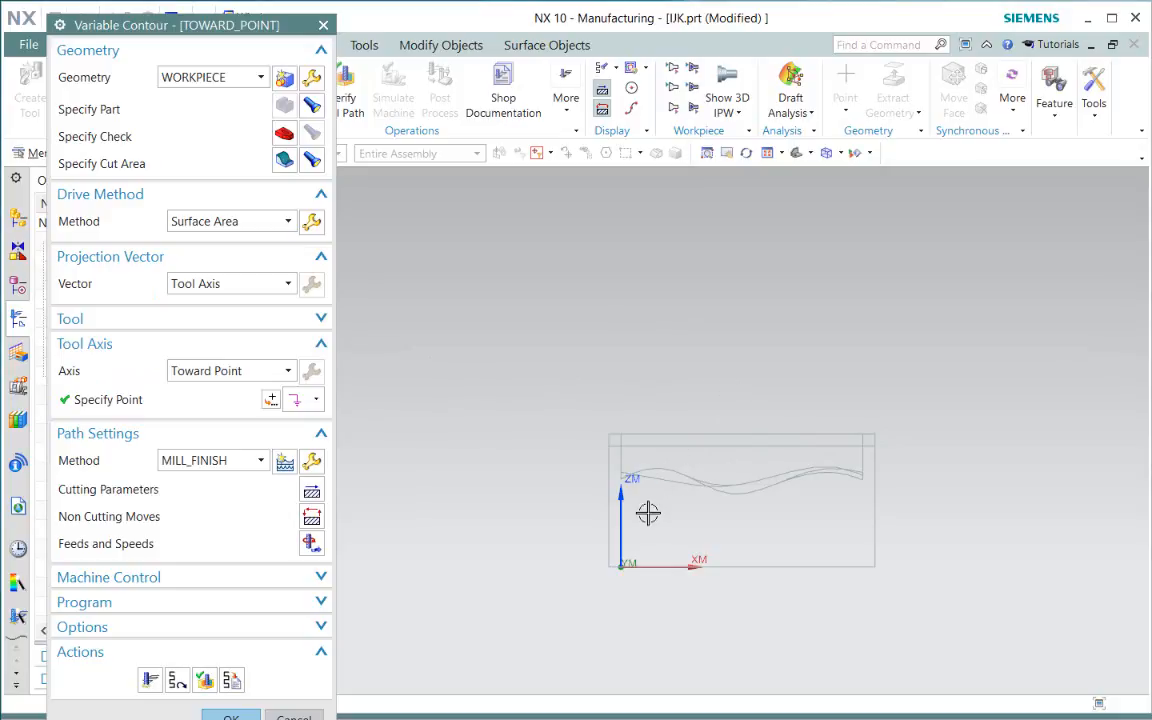
pyautogui.moveTo(728, 360); pyautogui.dragTo(745, 400, button='middle')
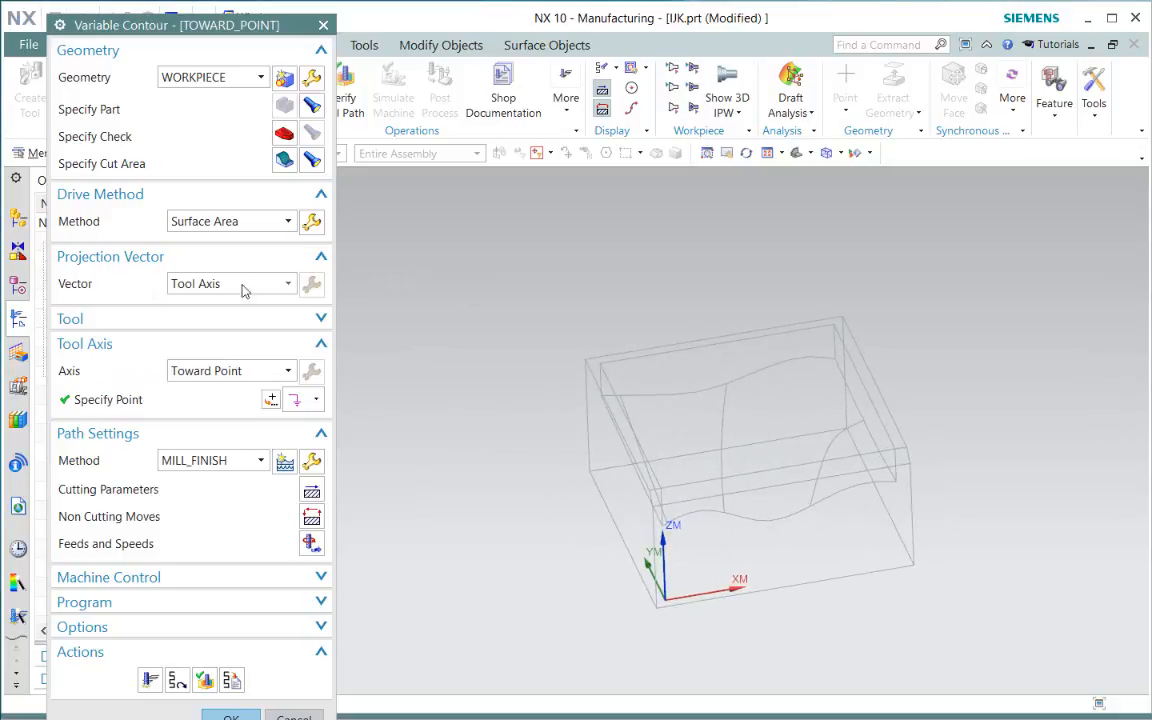
pyautogui.click(840, 152)
pyautogui.click(843, 172)
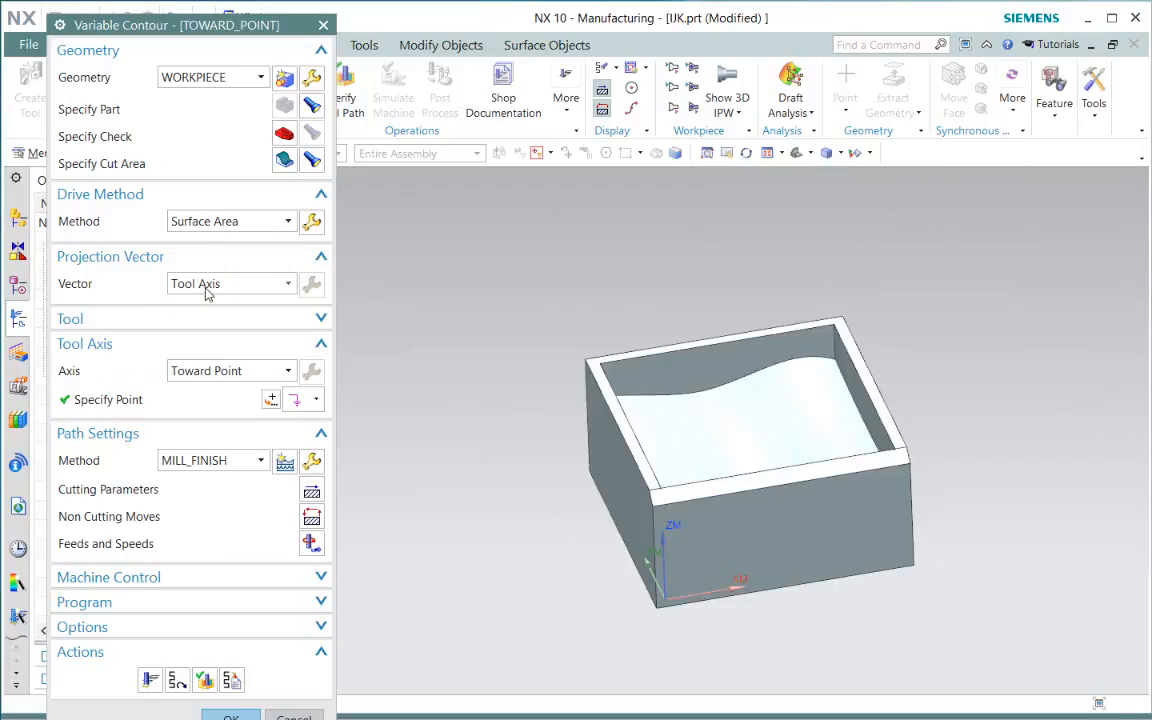
# Compare the available tool axis types with the projection vector types, keeping Toward Point and Tool Axis selected.
pyautogui.click(195, 370)
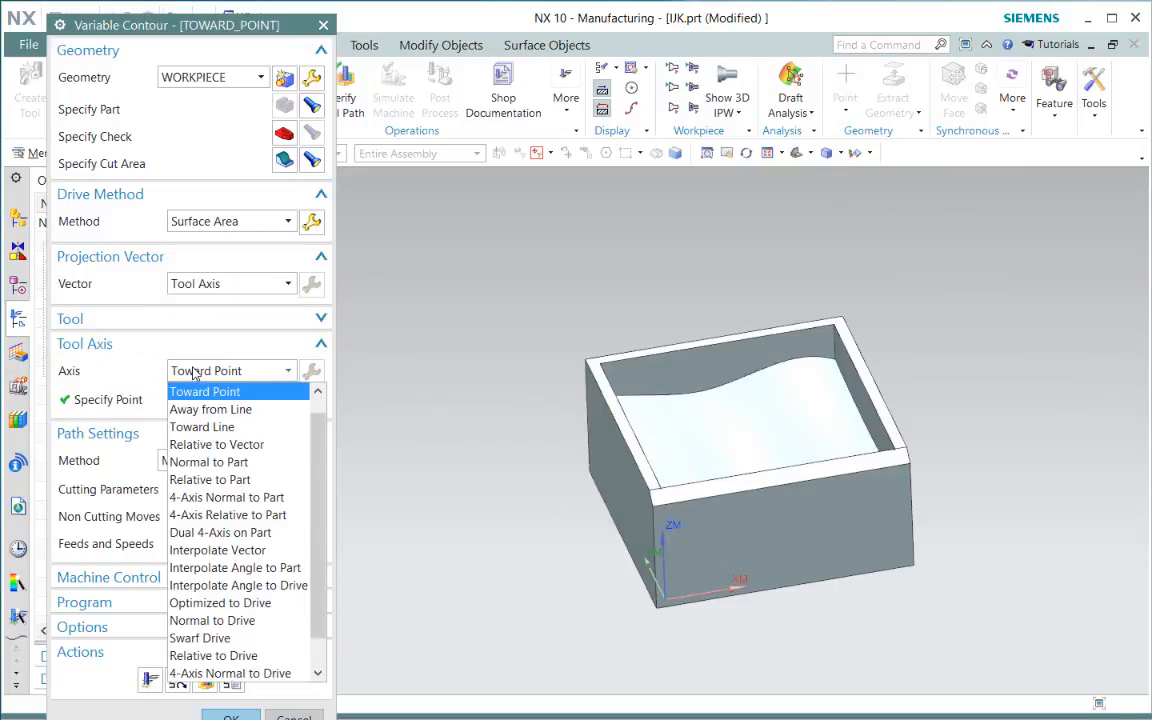
pyautogui.scroll(-2, 295, 440)
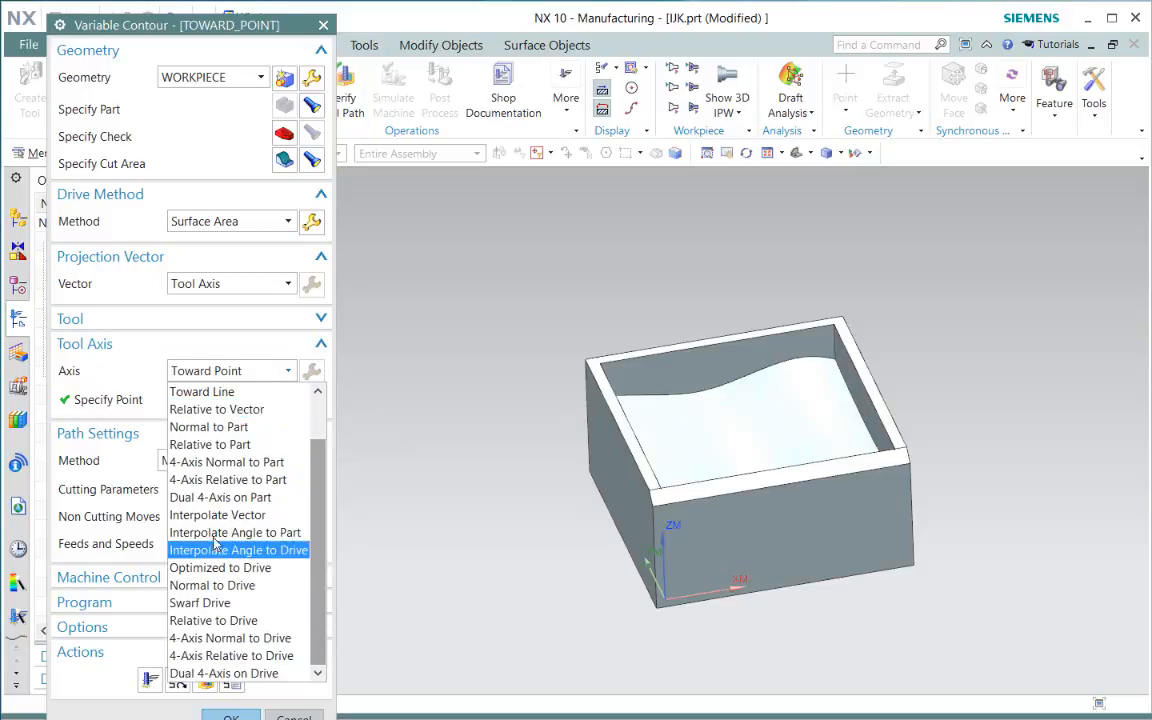
pyautogui.scroll(3, 210, 480)
pyautogui.click(110, 381)
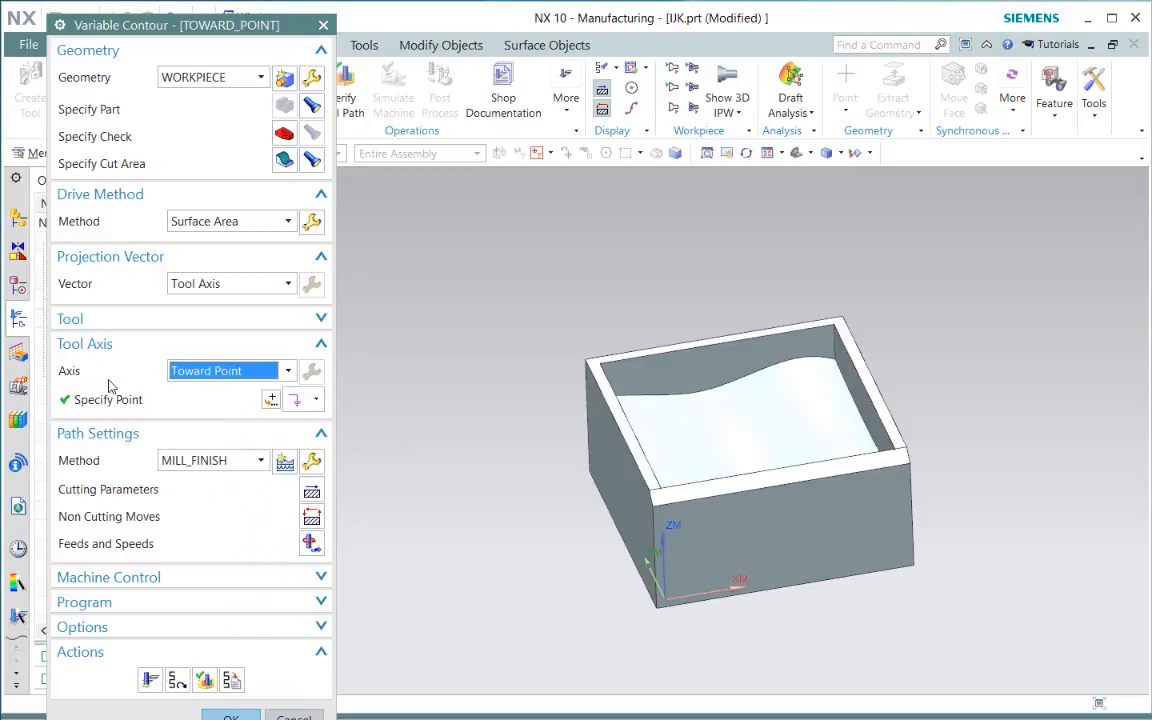
pyautogui.click(216, 284)
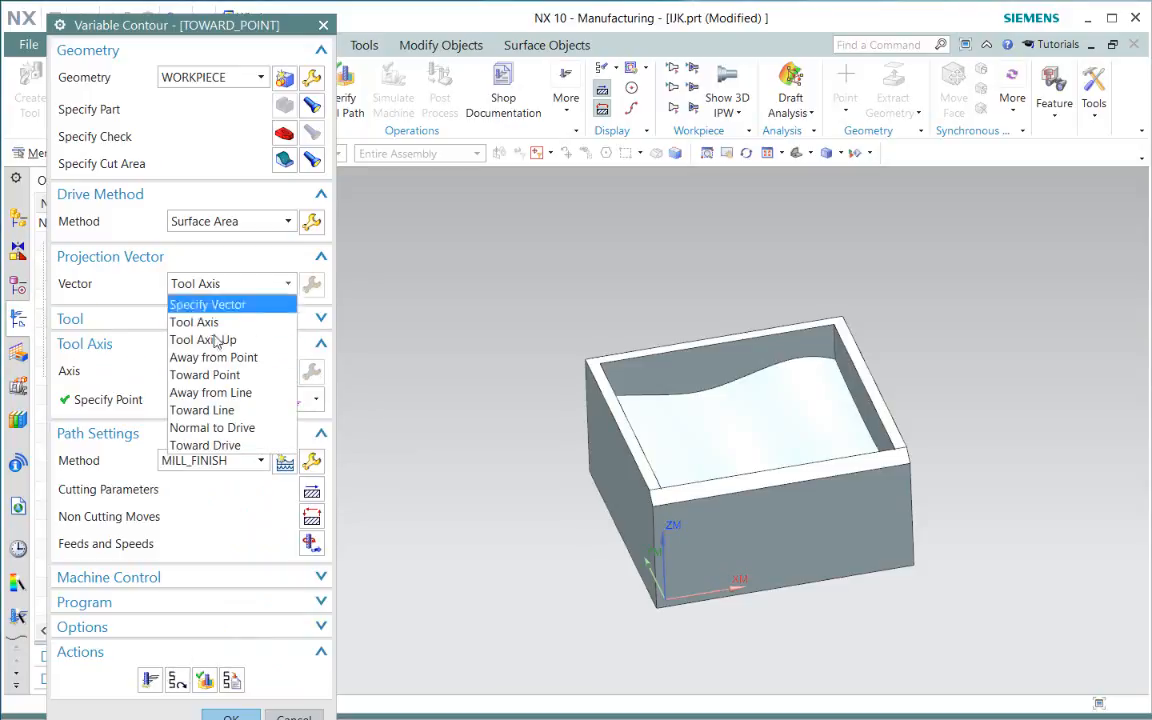
pyautogui.click(118, 396)
pyautogui.click(185, 371)
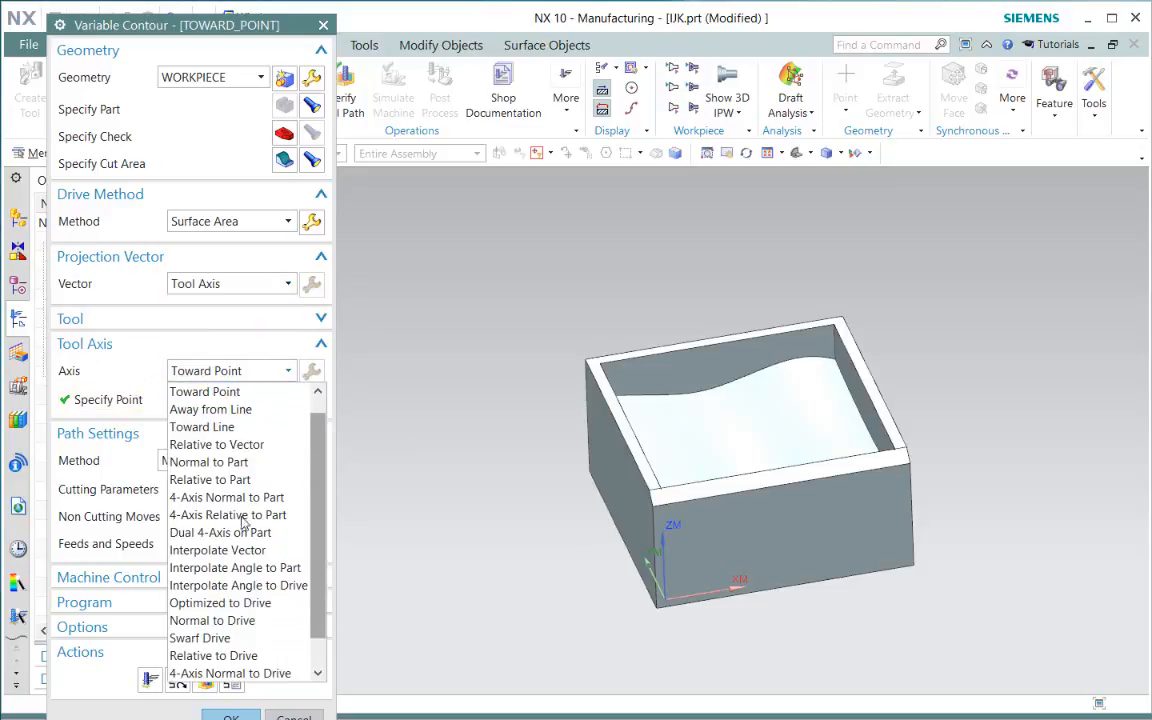
pyautogui.scroll(-2, 222, 472)
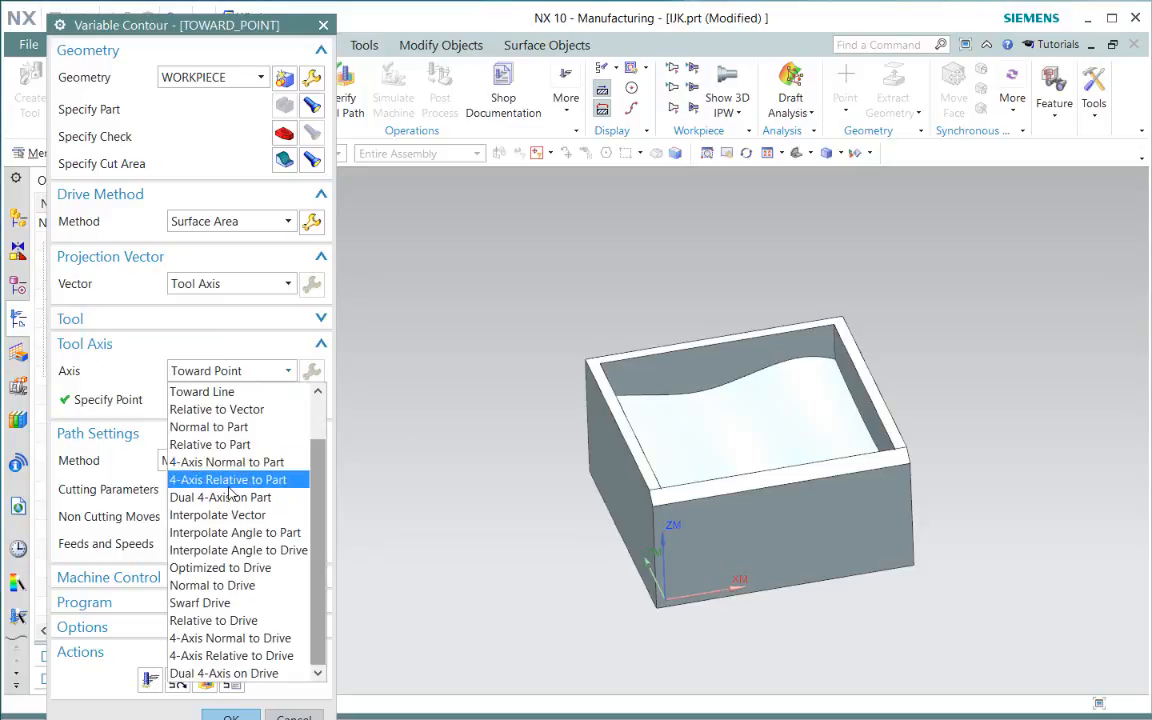
pyautogui.click(114, 287)
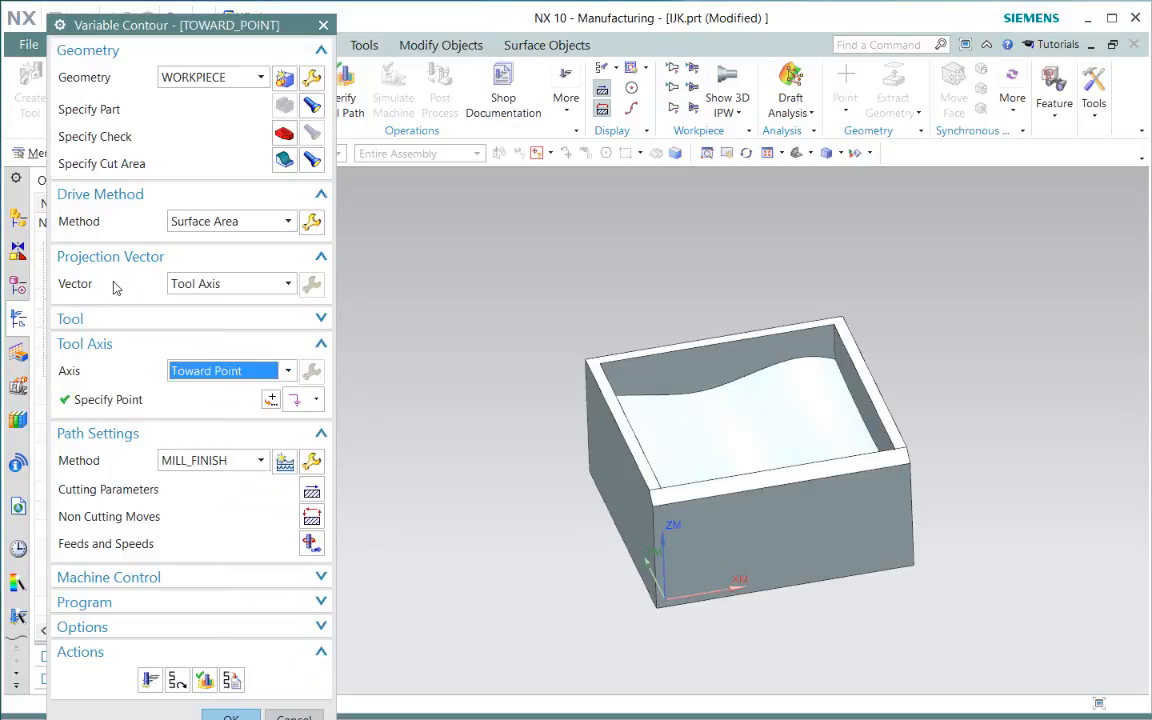
pyautogui.click(244, 287)
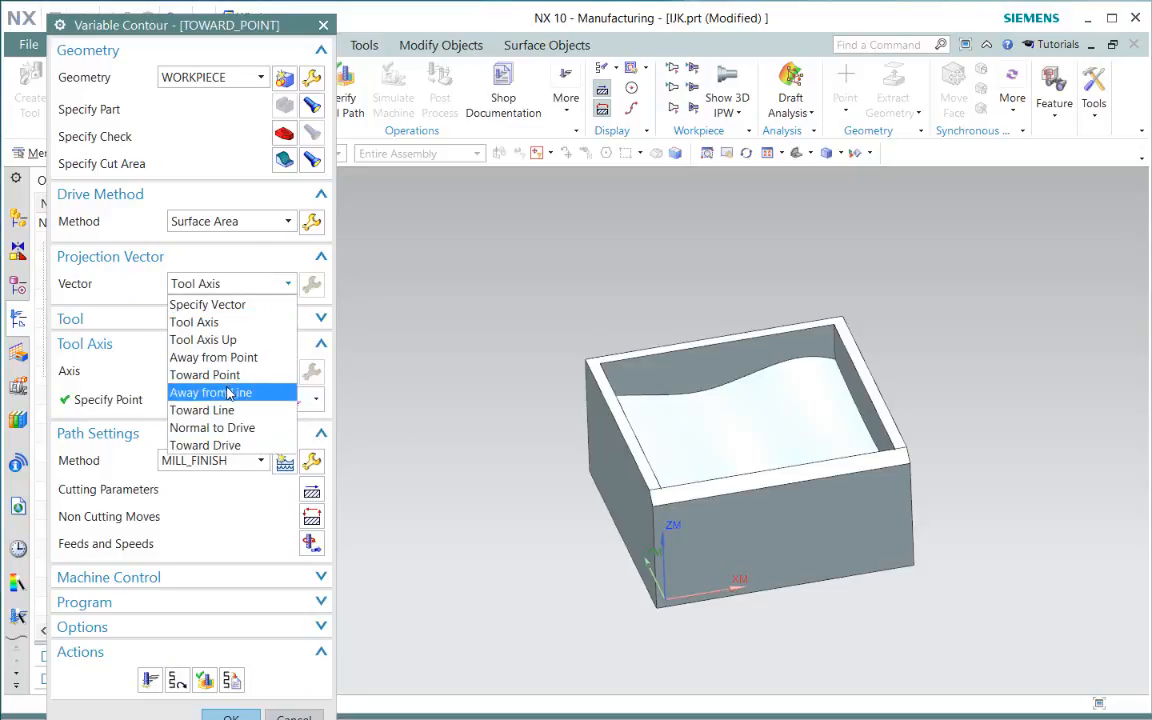
pyautogui.click(102, 270)
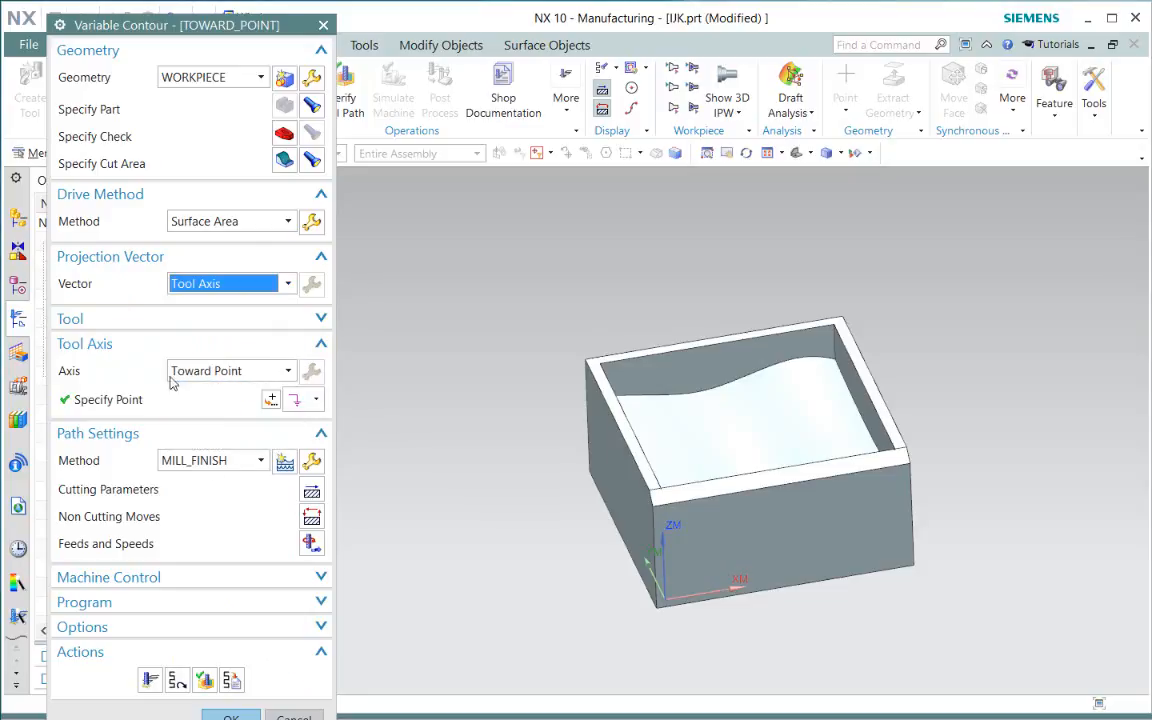
# Switch the tool axis to Swarf Drive and choose Swarf Ruling as the projection vector.
pyautogui.click(208, 373)
pyautogui.scroll(-1, 267, 575)
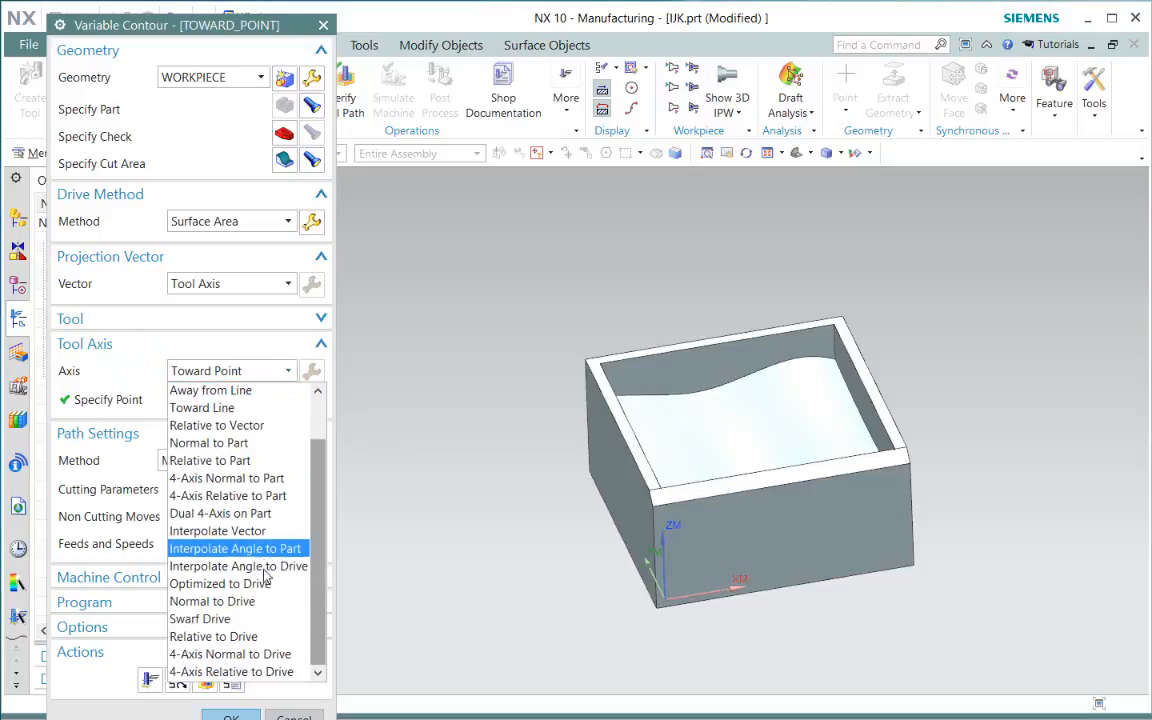
pyautogui.scroll(-1, 266, 572)
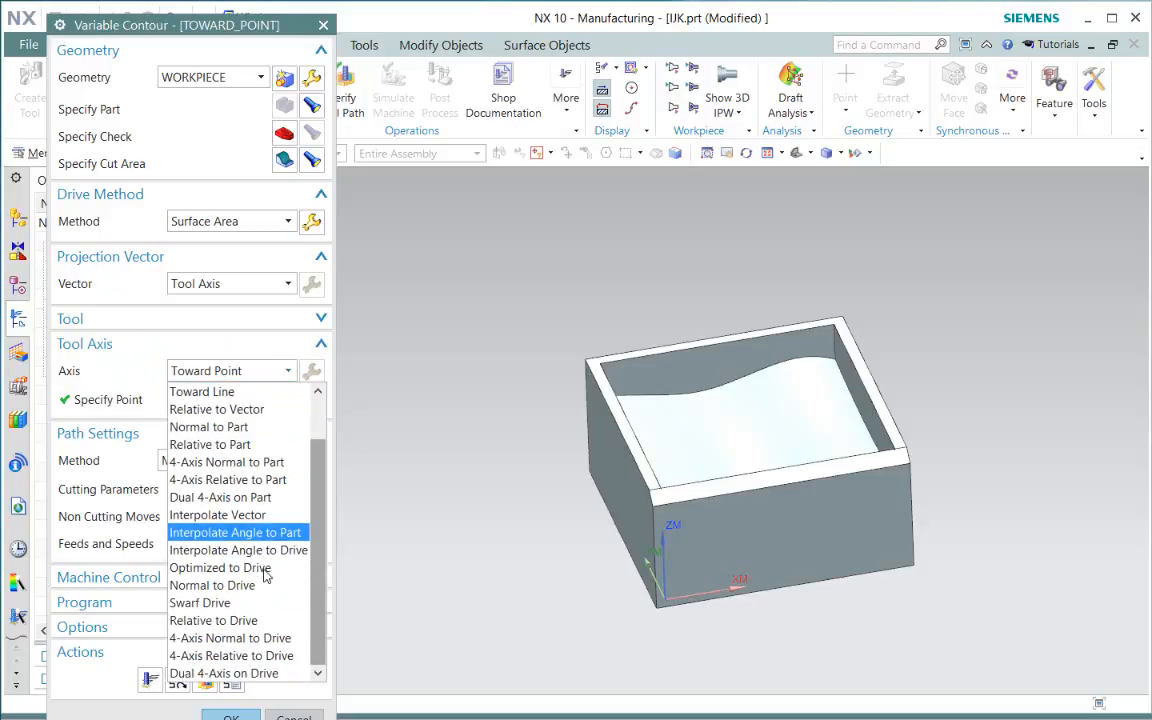
pyautogui.click(220, 605)
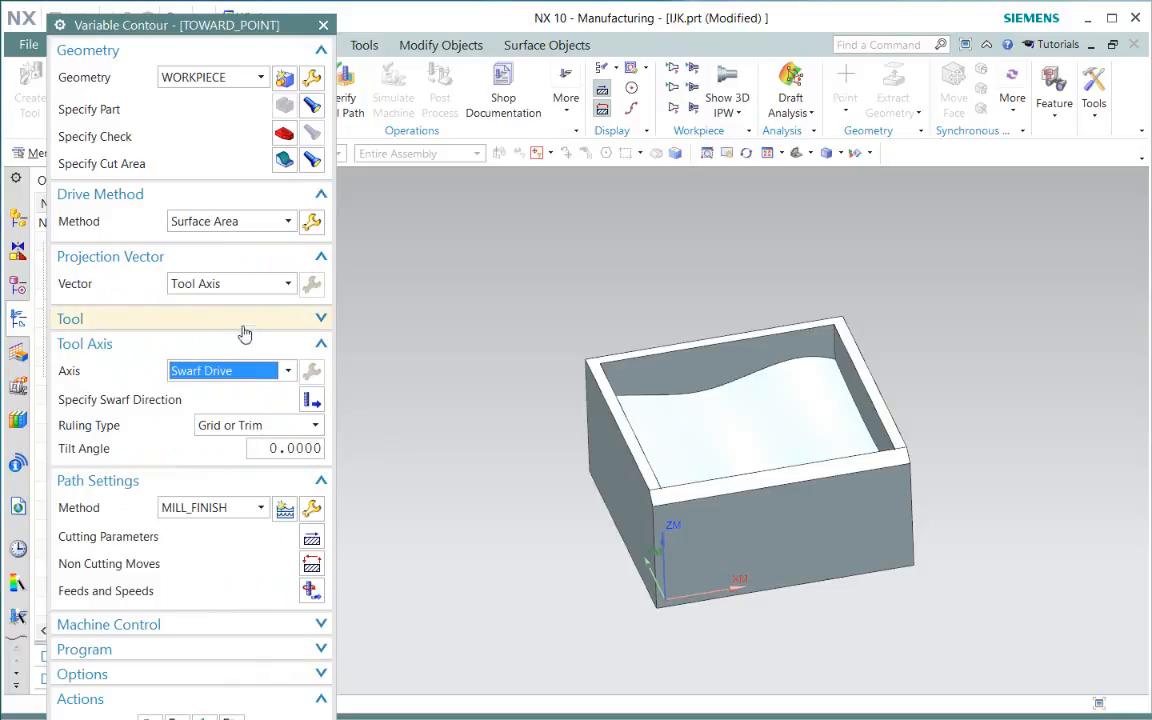
pyautogui.click(238, 286)
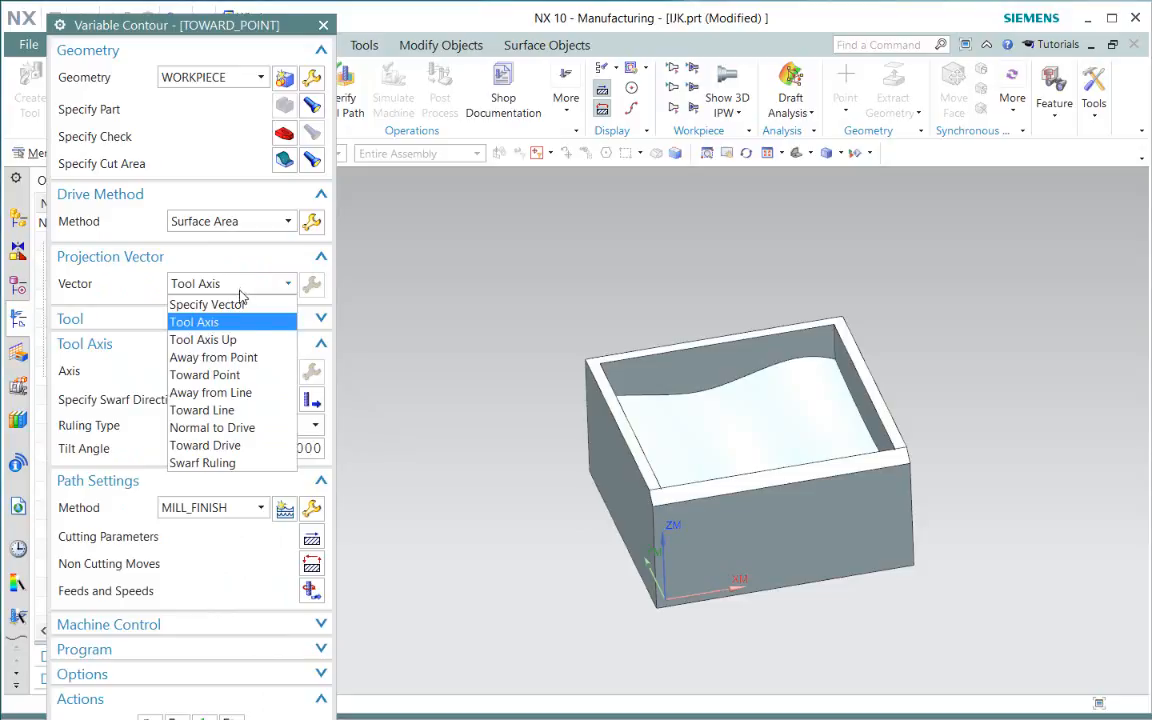
pyautogui.click(222, 464)
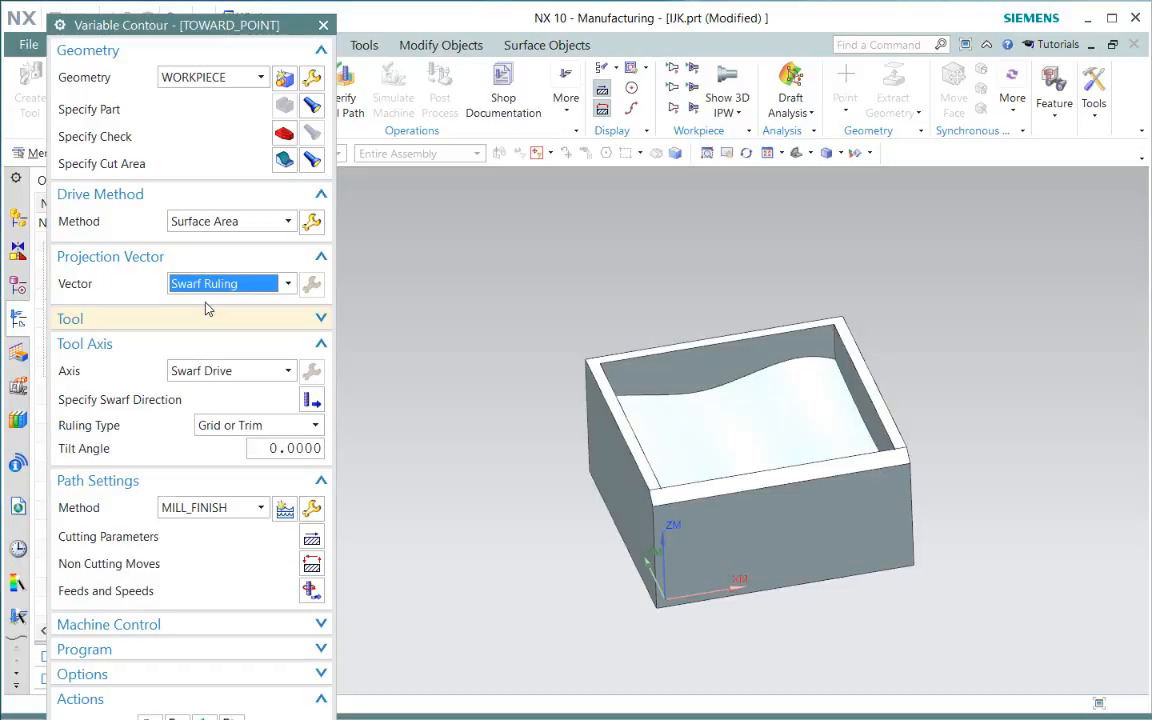
# Return the tool axis to Toward Point, check the projection vector choices, and close the operation without saving changes.
pyautogui.click(230, 371)
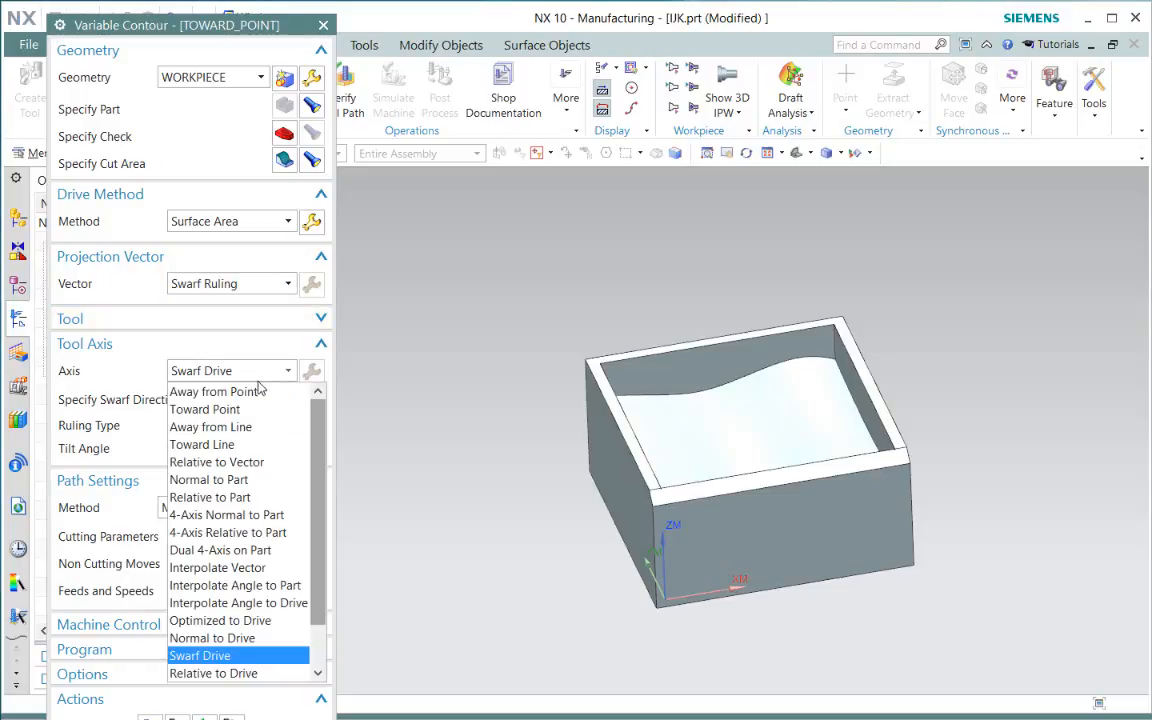
pyautogui.click(242, 411)
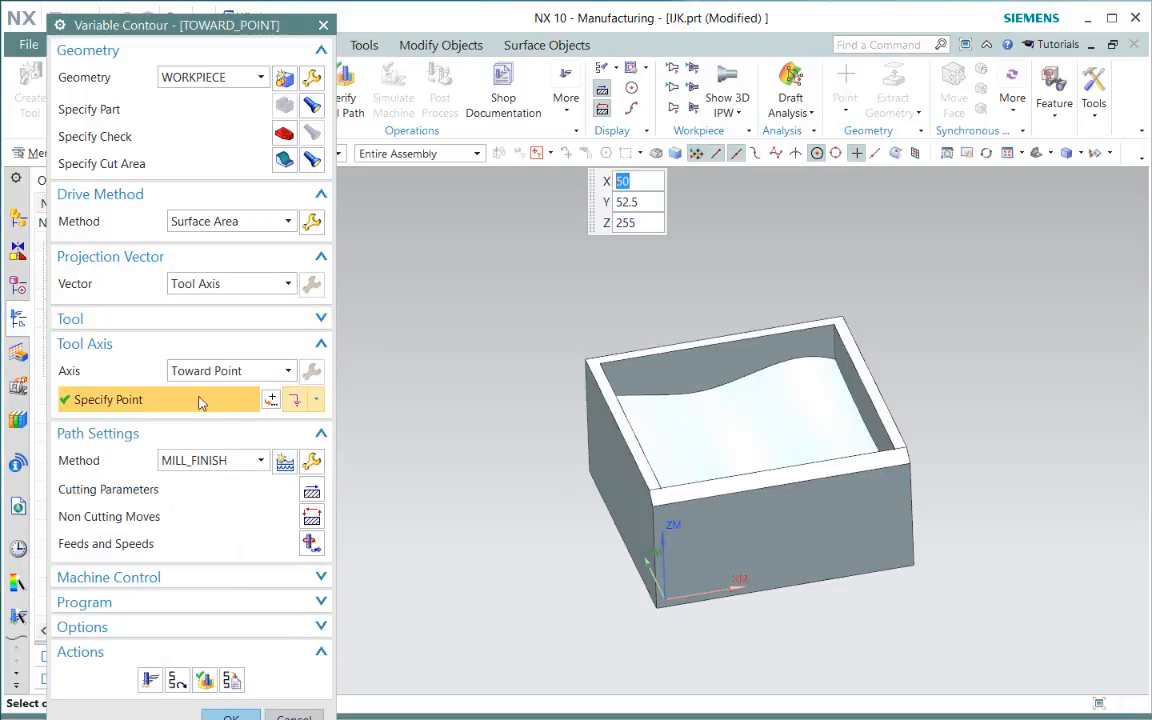
pyautogui.click(258, 283)
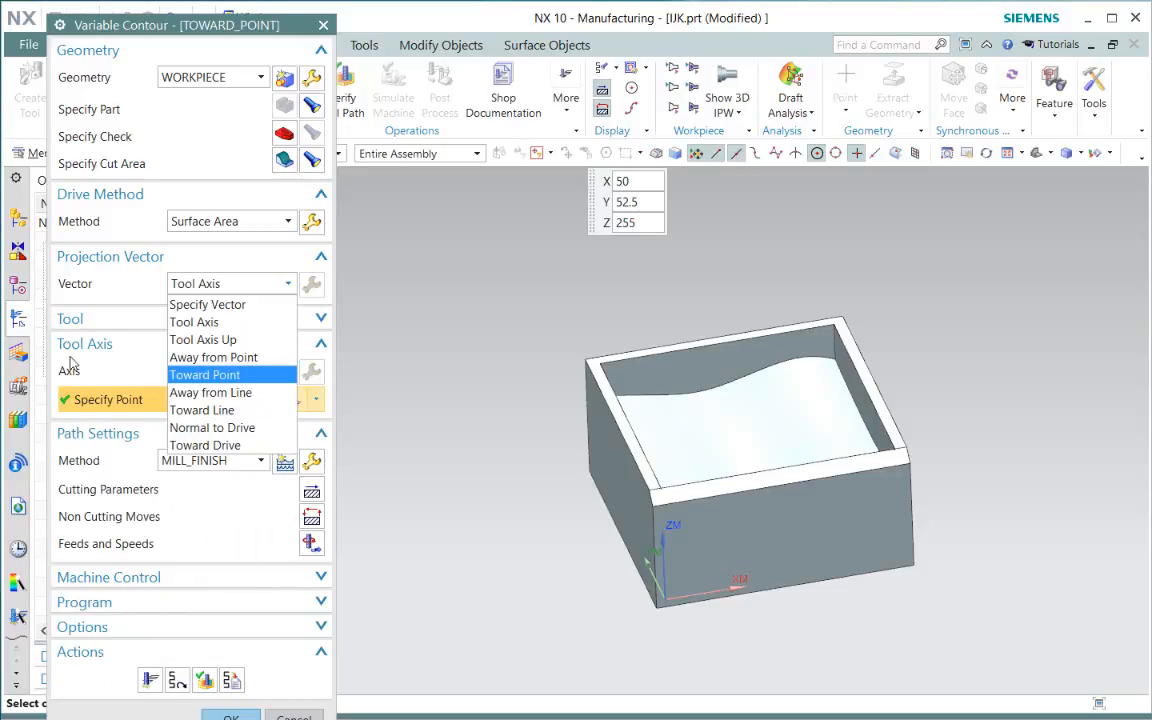
pyautogui.click(97, 282)
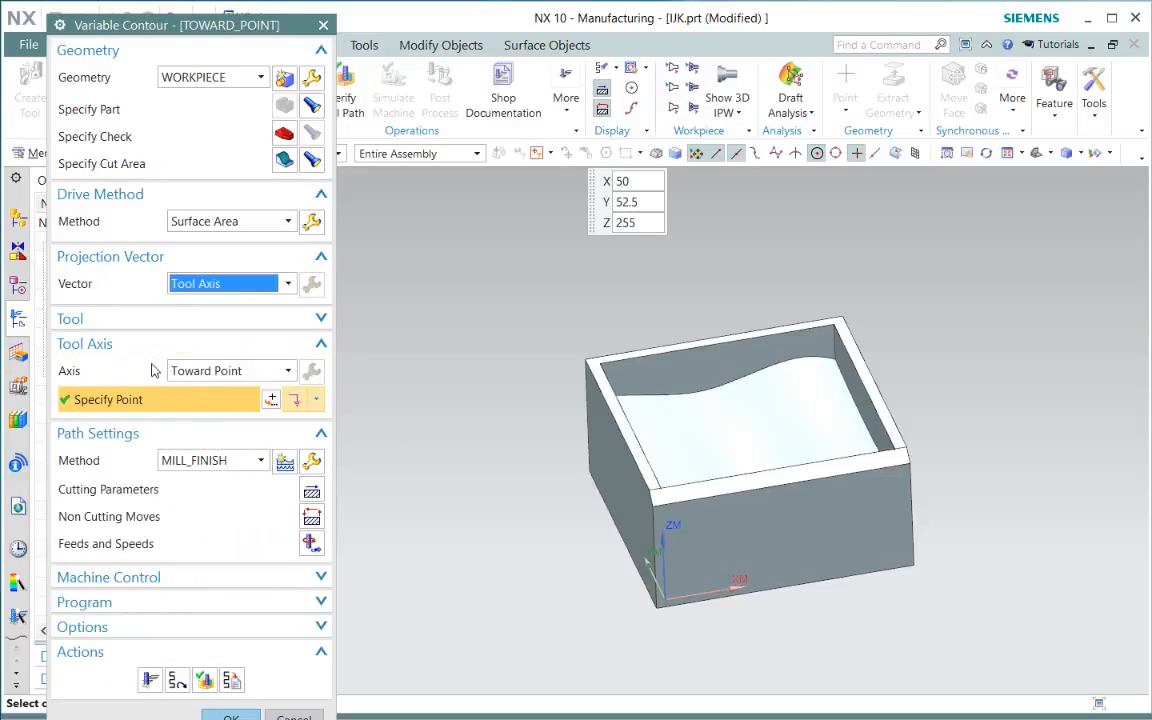
pyautogui.click(294, 715)
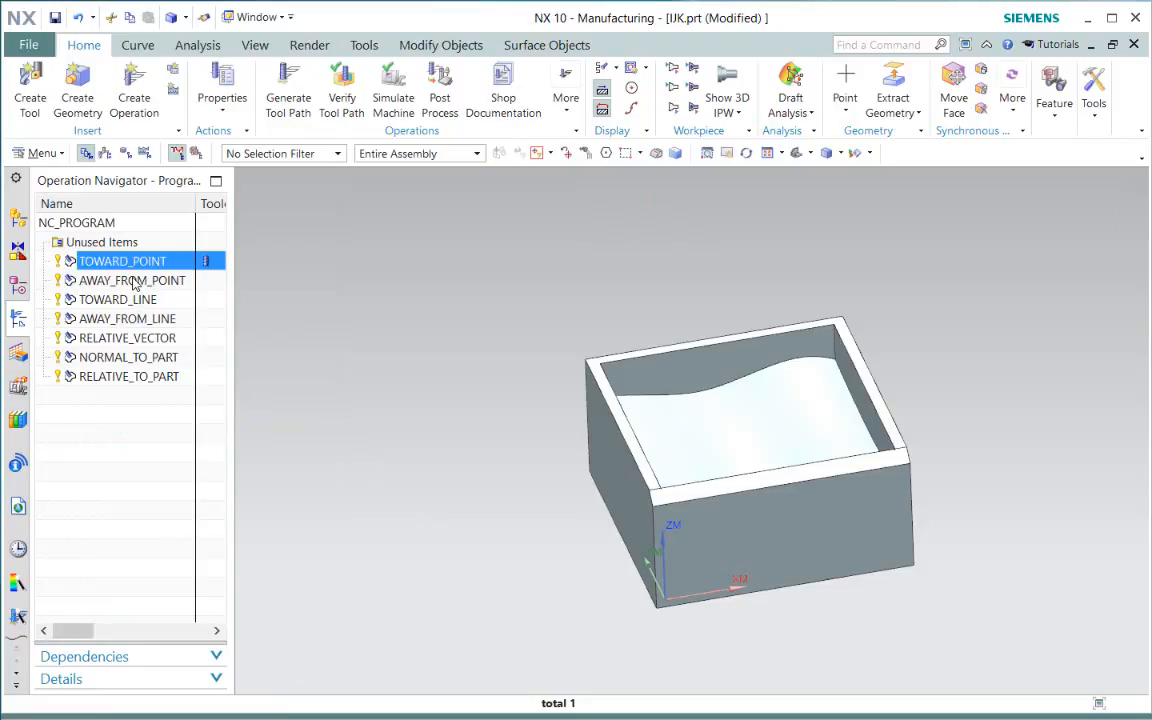
# Open the AWAY_FROM_POINT operation, reveal its projection vector setting, and close the operation.
pyautogui.doubleClick(133, 281)
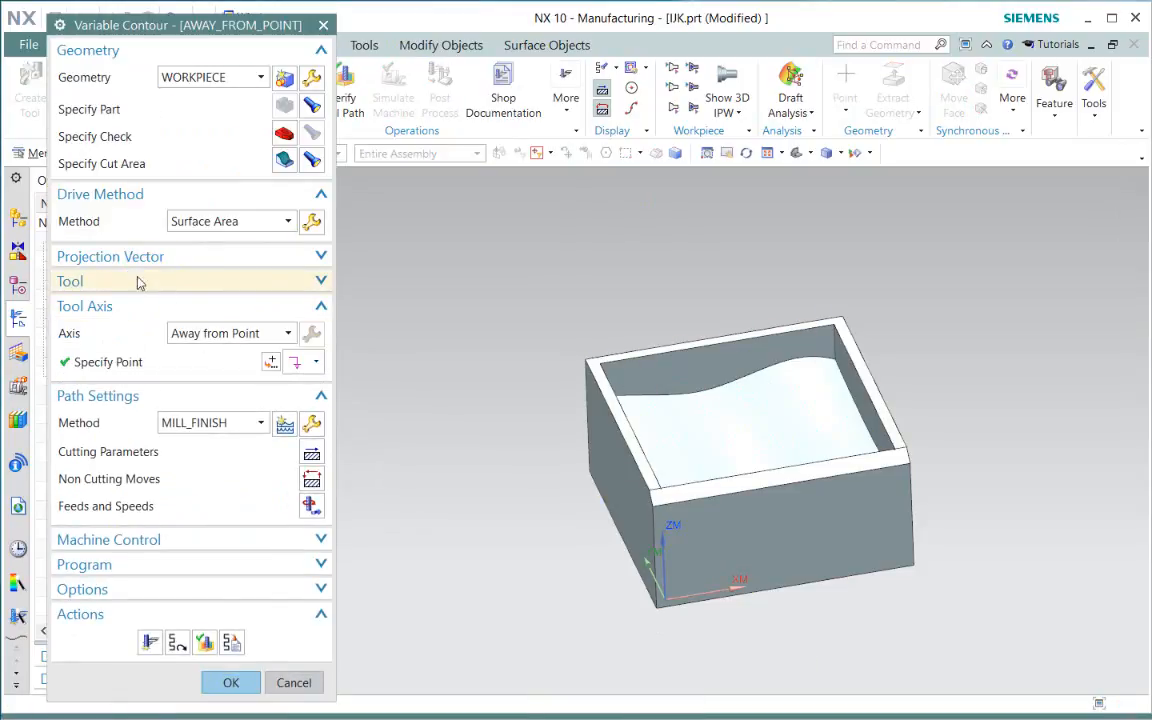
pyautogui.click(139, 257)
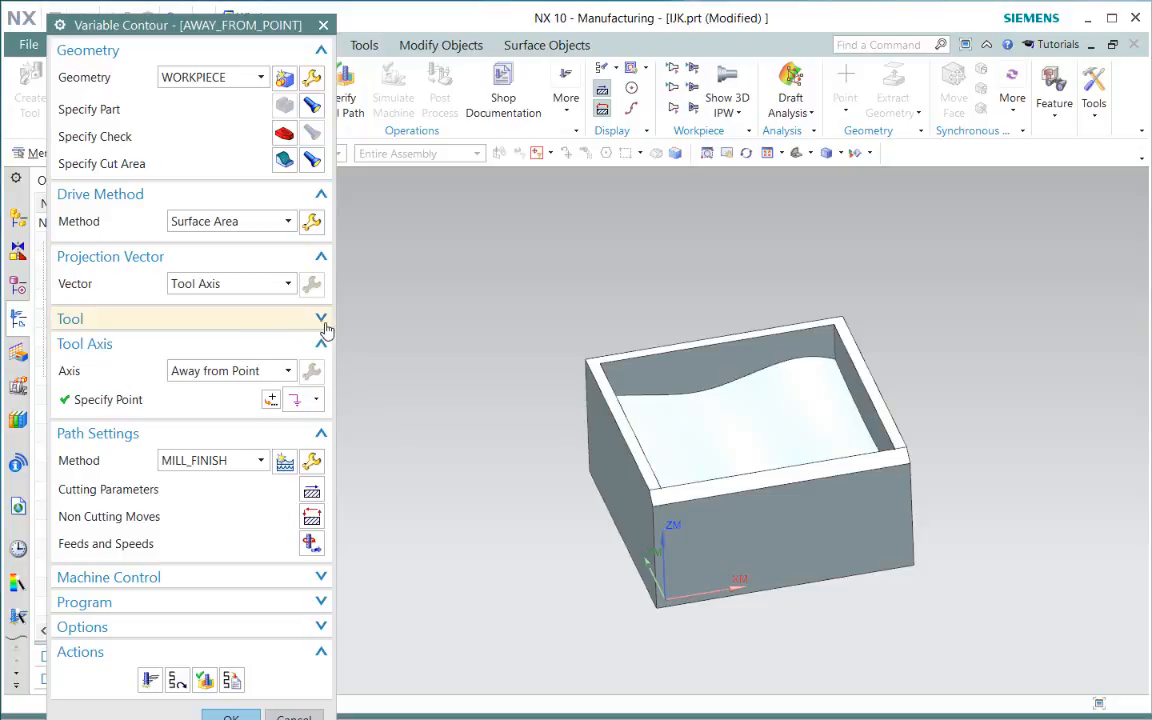
pyautogui.click(231, 716)
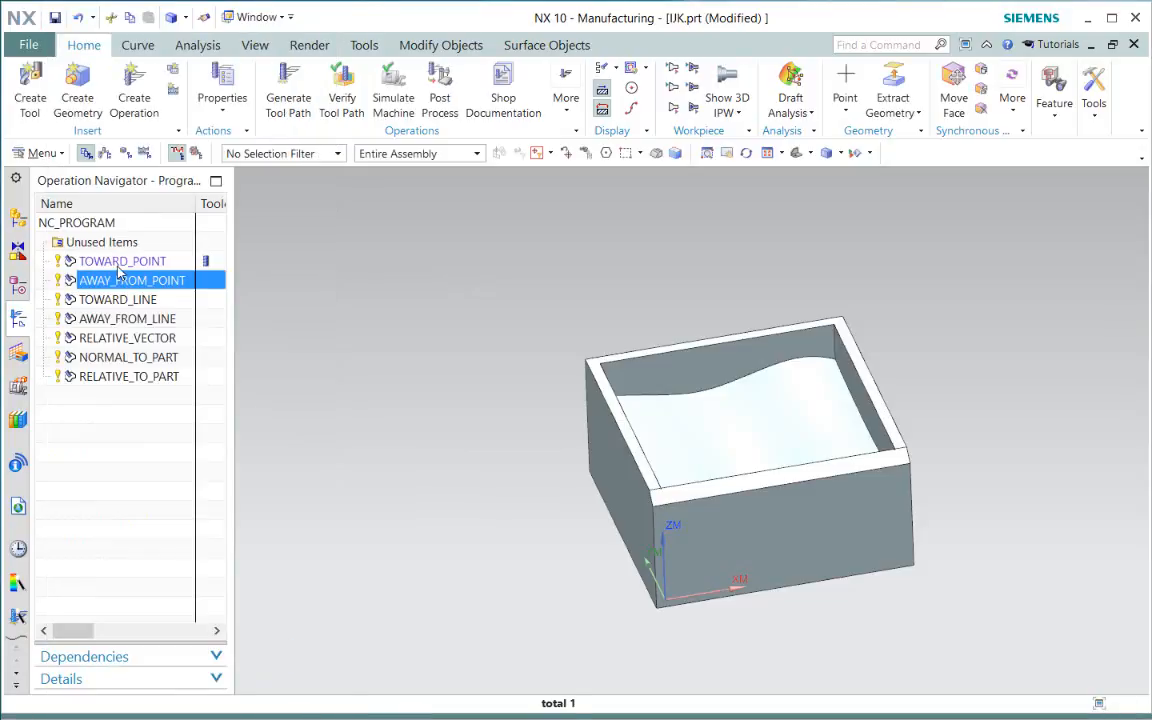
# Display the tool path of the TOWARD_POINT operation on the part and clear the selection.
pyautogui.click(118, 261)
pyautogui.click(120, 284)
pyautogui.click(148, 262)
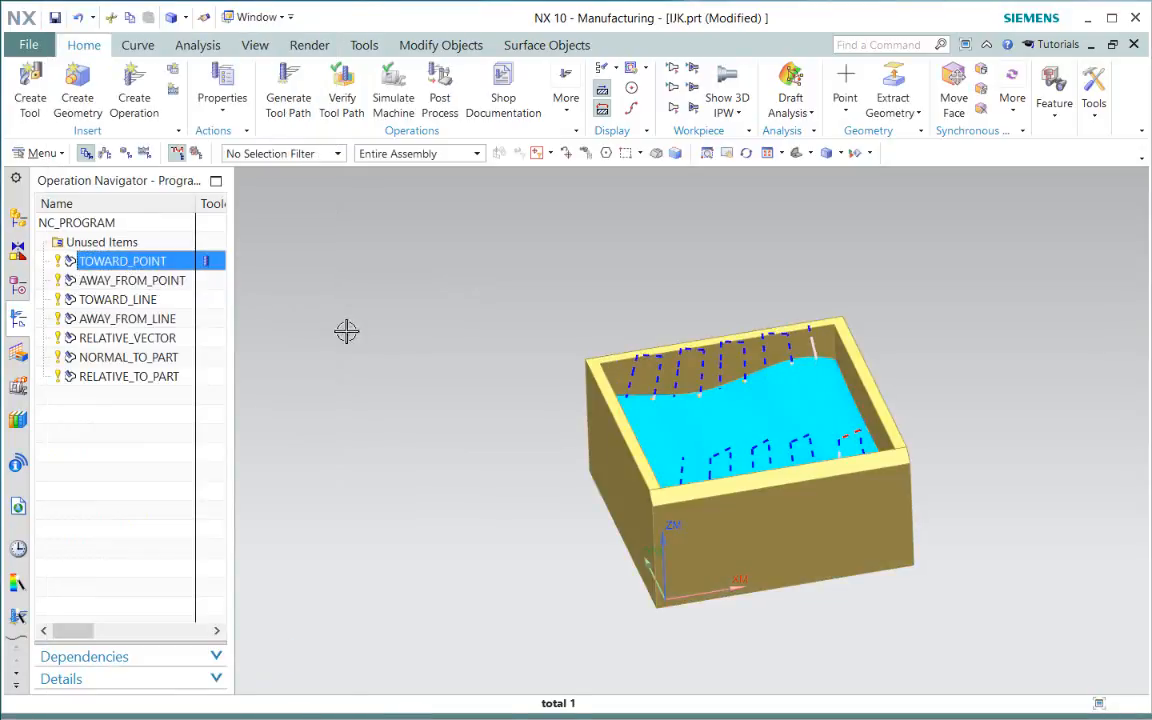
pyautogui.press('Escape')
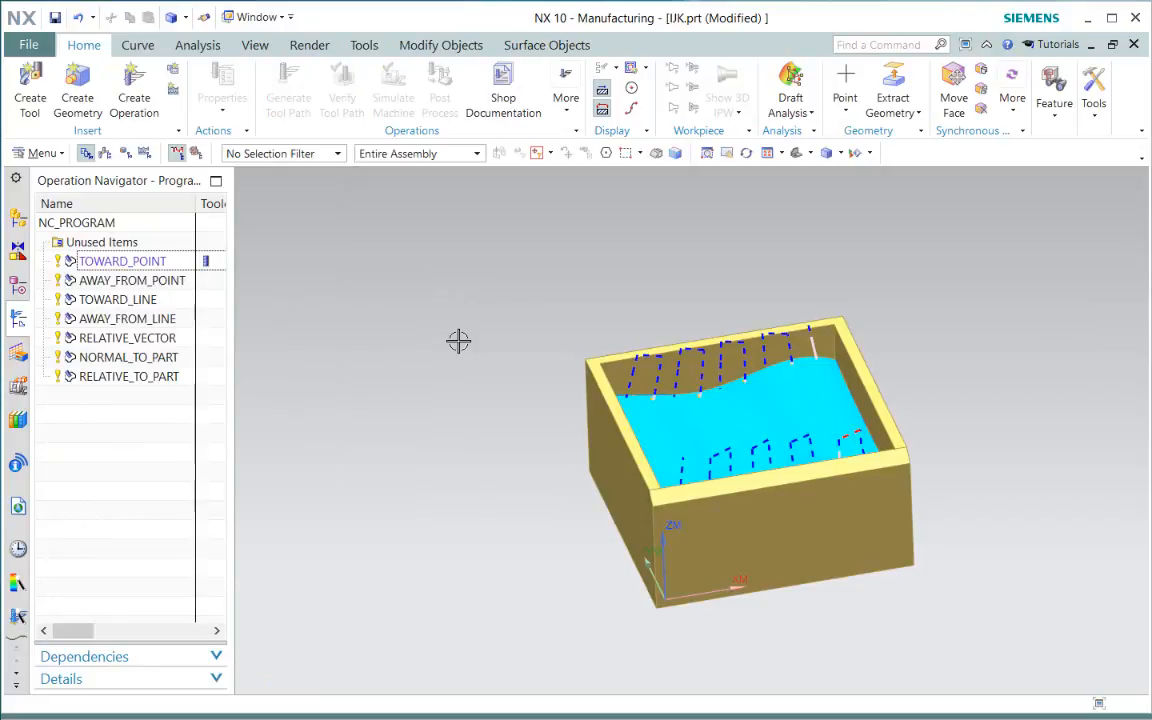
# Unhide the two reference points above the part and the two below it, leaving the lines and text hidden.
pyautogui.hotkey('ctrl', 'shift', 'k')
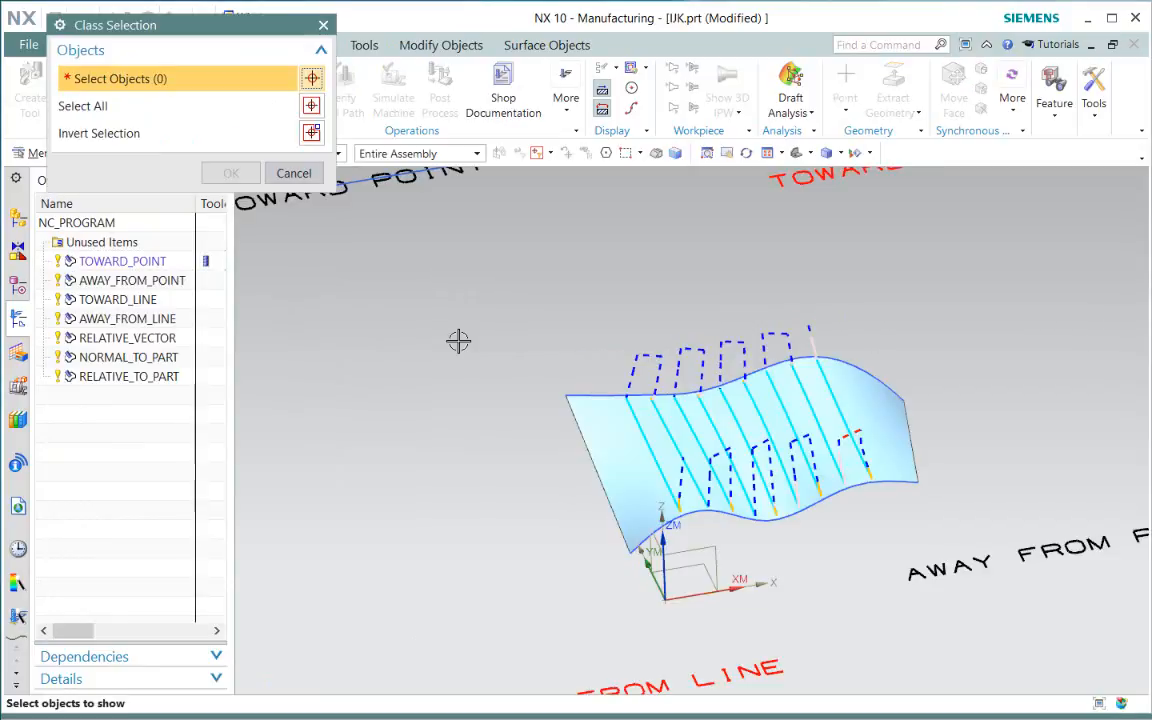
pyautogui.scroll(-4, 774, 484)
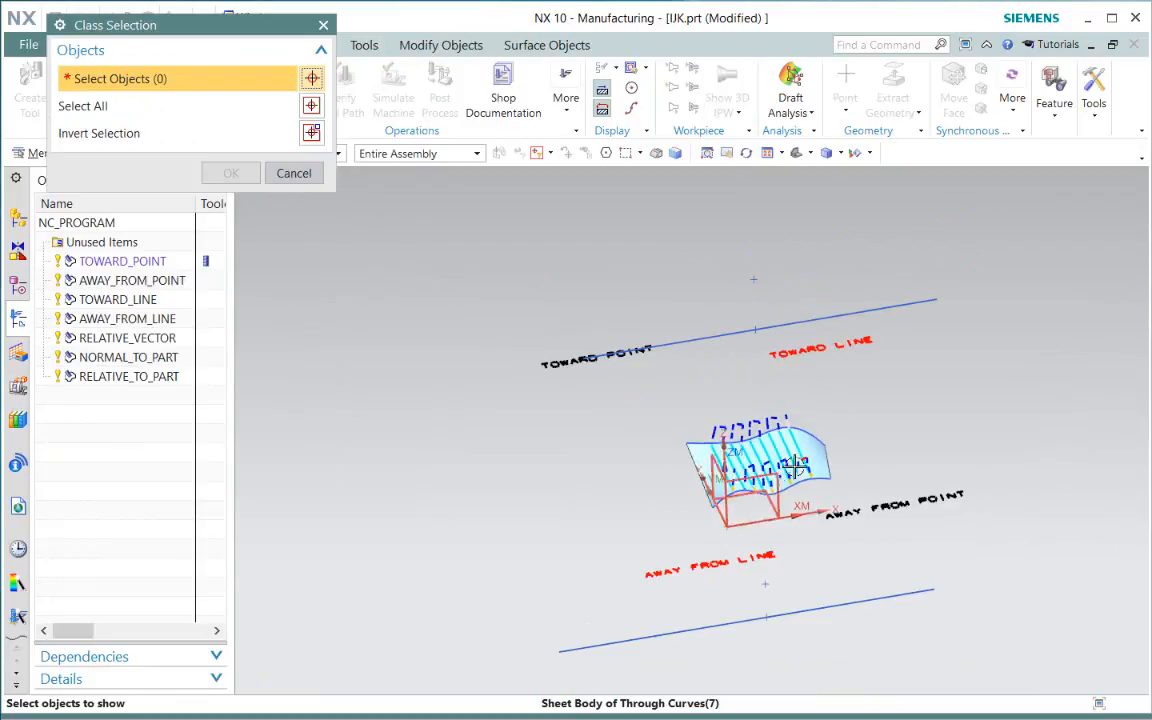
pyautogui.moveTo(774, 484); pyautogui.dragTo(731, 375, button='middle')
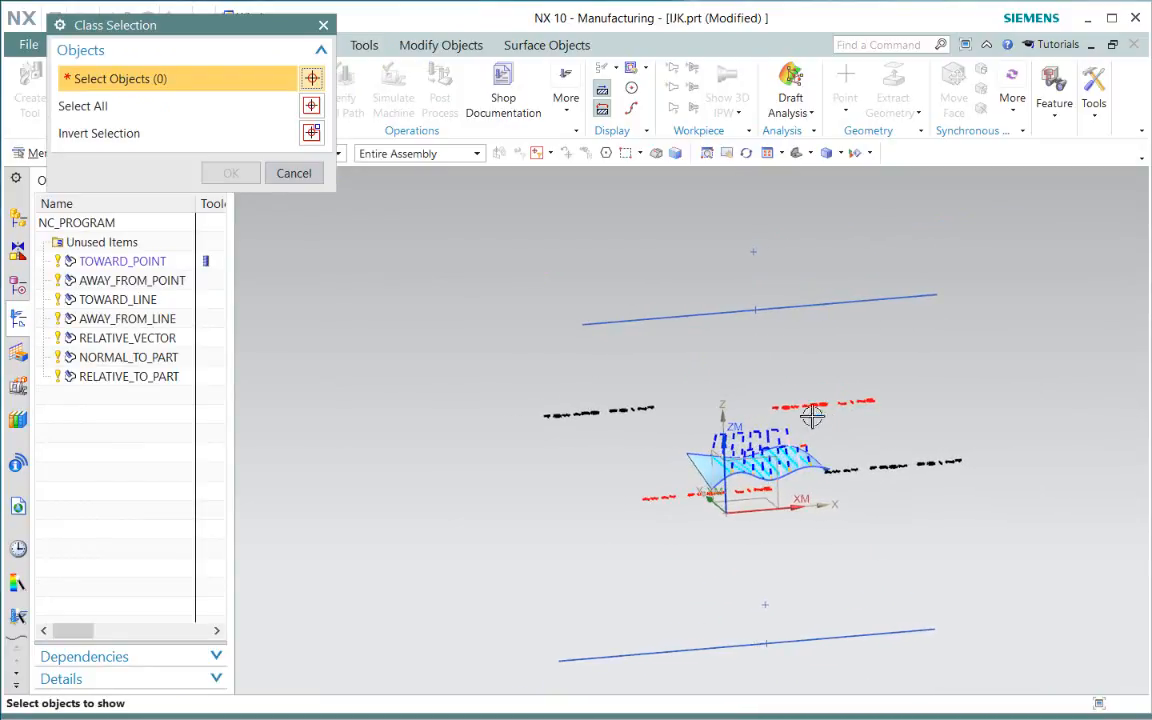
pyautogui.moveTo(702, 216); pyautogui.dragTo(822, 358)
pyautogui.moveTo(917, 375); pyautogui.dragTo(789, 558, button='middle')
pyautogui.moveTo(743, 587); pyautogui.dragTo(812, 668)
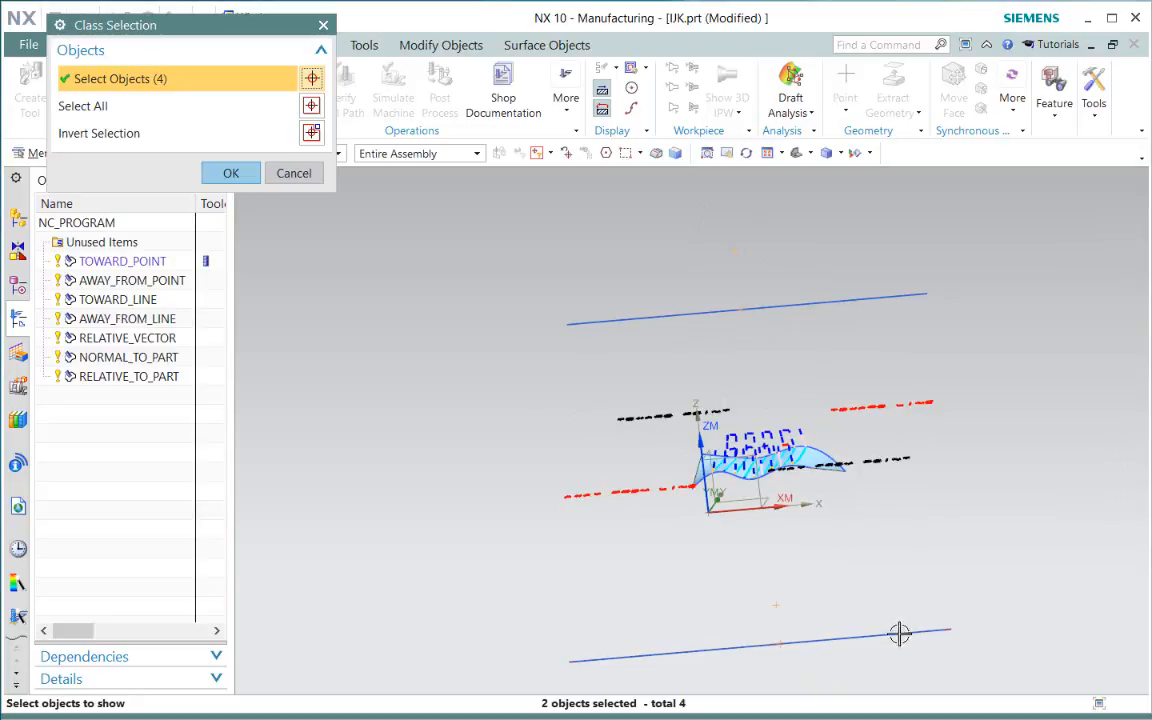
pyautogui.click(245, 172)
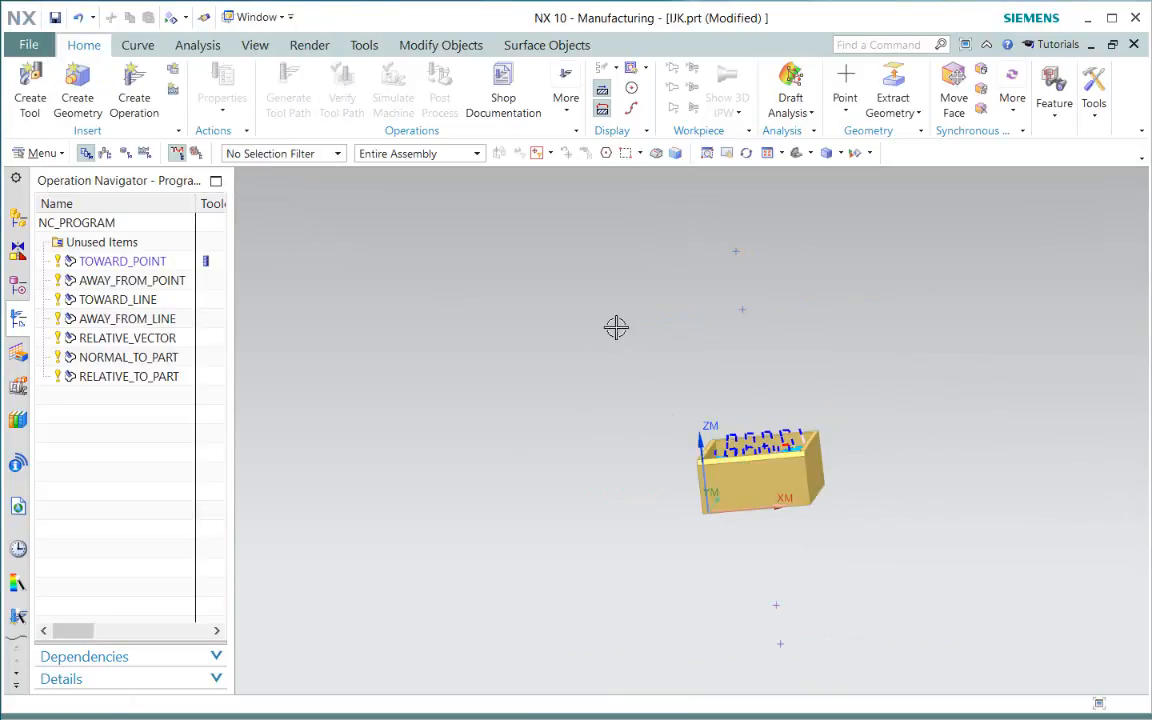
pyautogui.moveTo(617, 327); pyautogui.dragTo(733, 410, button='middle')
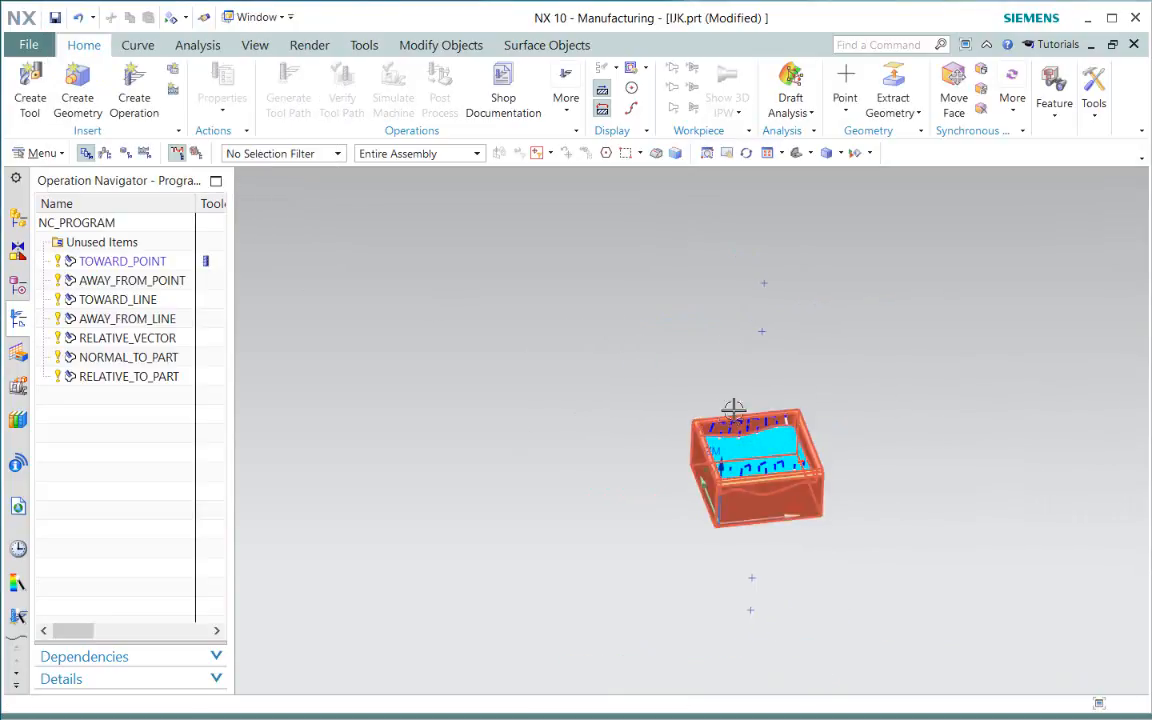
# Reopen the TOWARD_POINT operation and examine the point specified for its tool axis relative to the part.
pyautogui.click(142, 263)
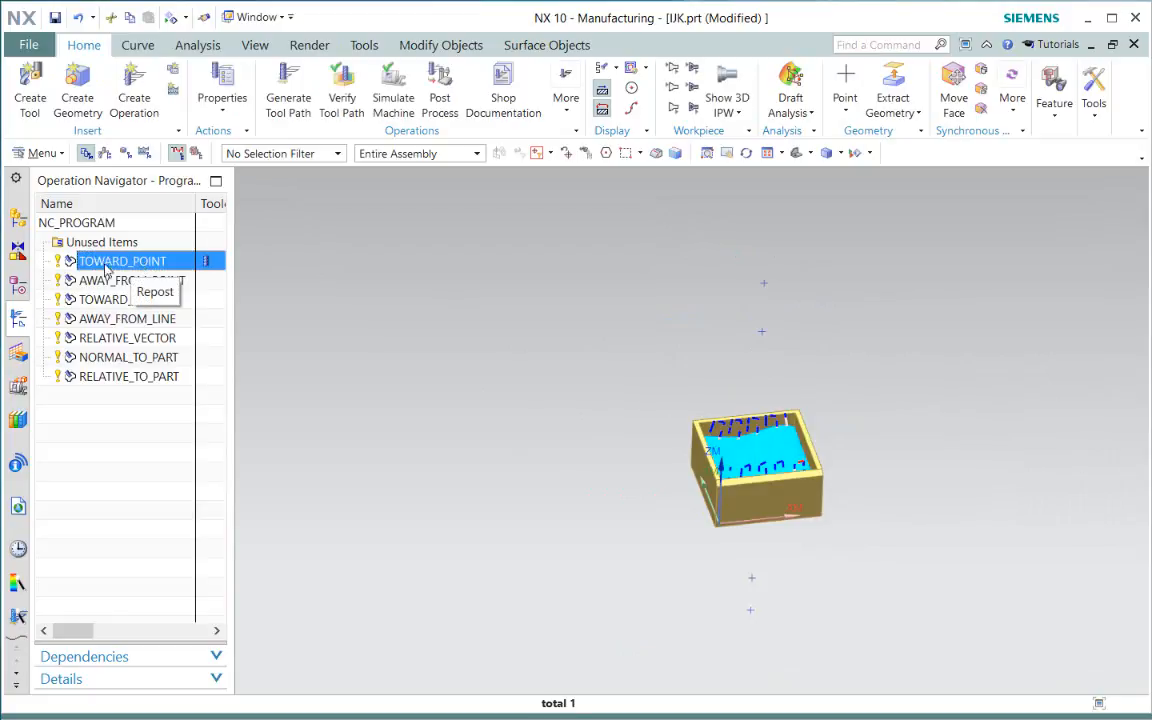
pyautogui.doubleClick(105, 263)
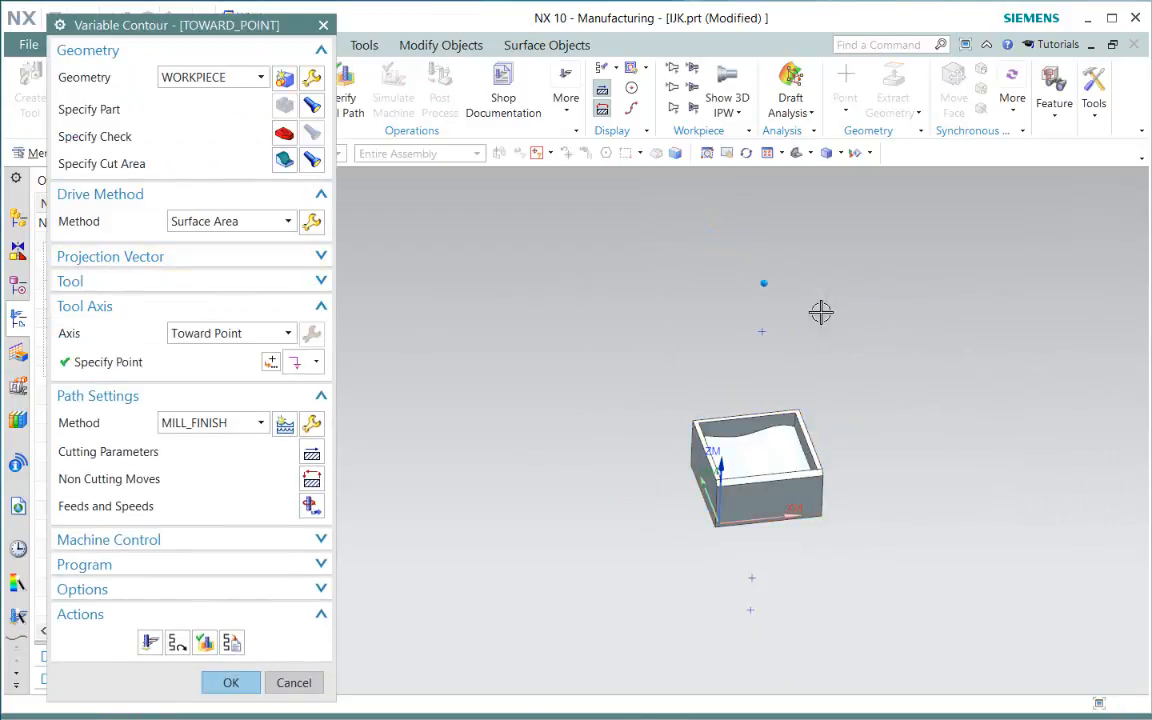
pyautogui.click(182, 366)
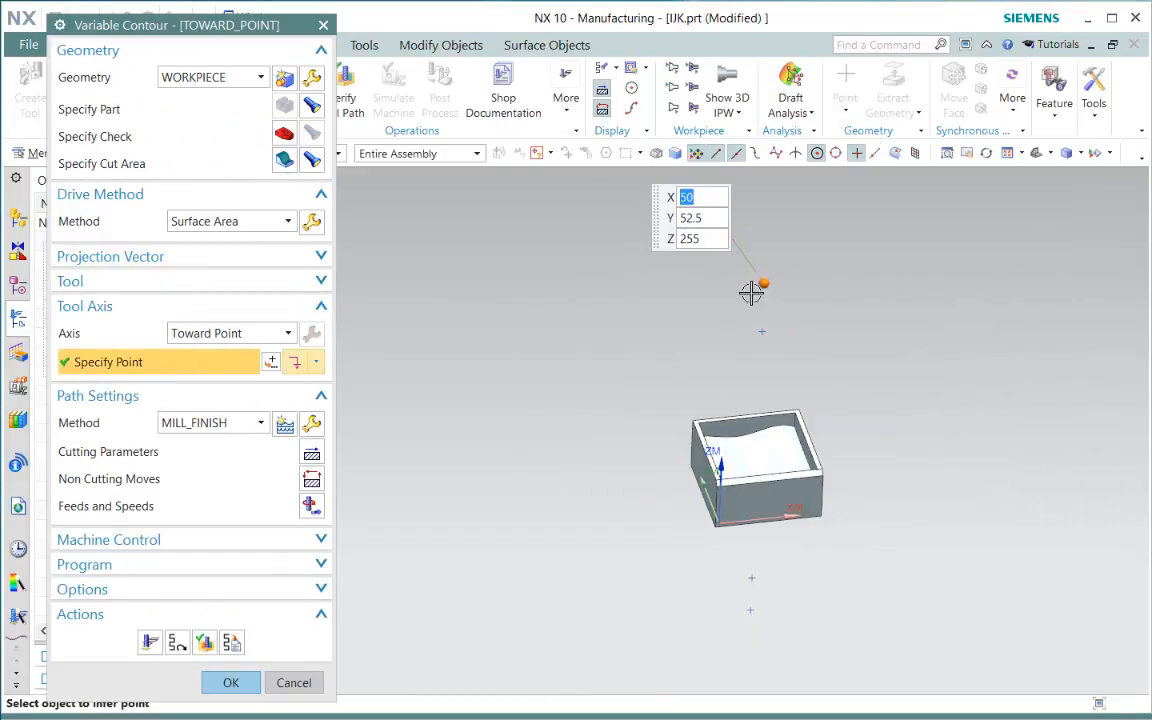
pyautogui.moveTo(920, 427); pyautogui.dragTo(869, 450, button='middle')
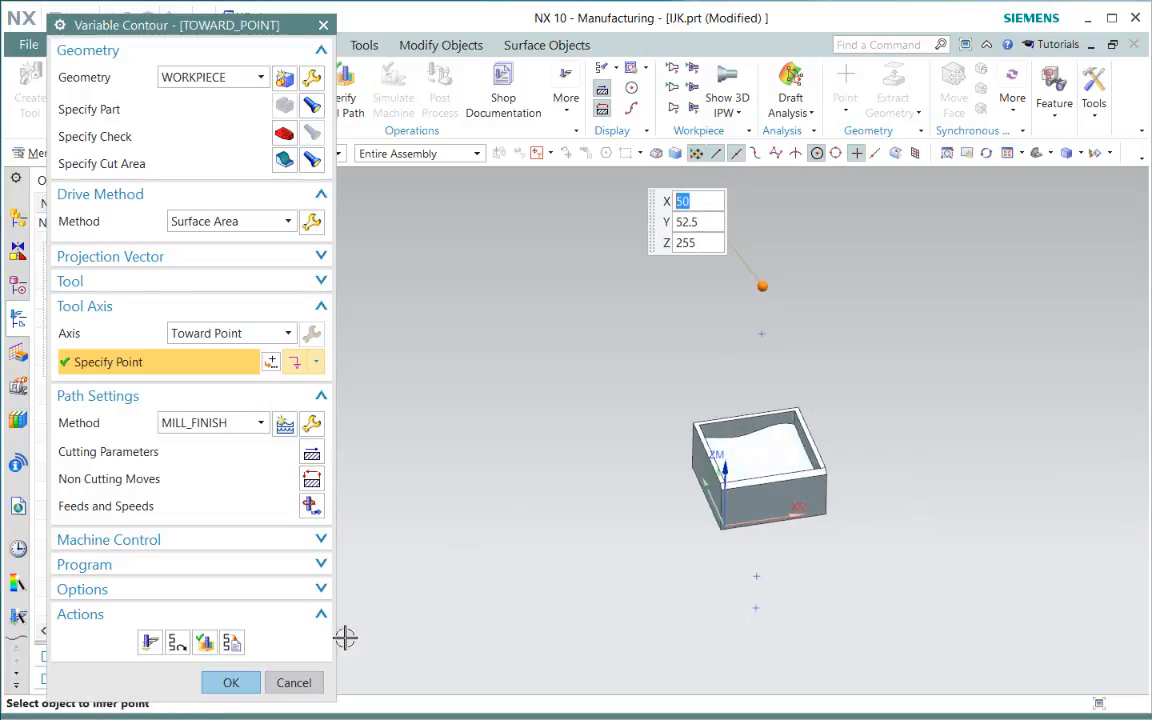
# Verify the TOWARD_POINT tool path and compare the tool's tilt at its first position with the points above the part.
pyautogui.click(206, 642)
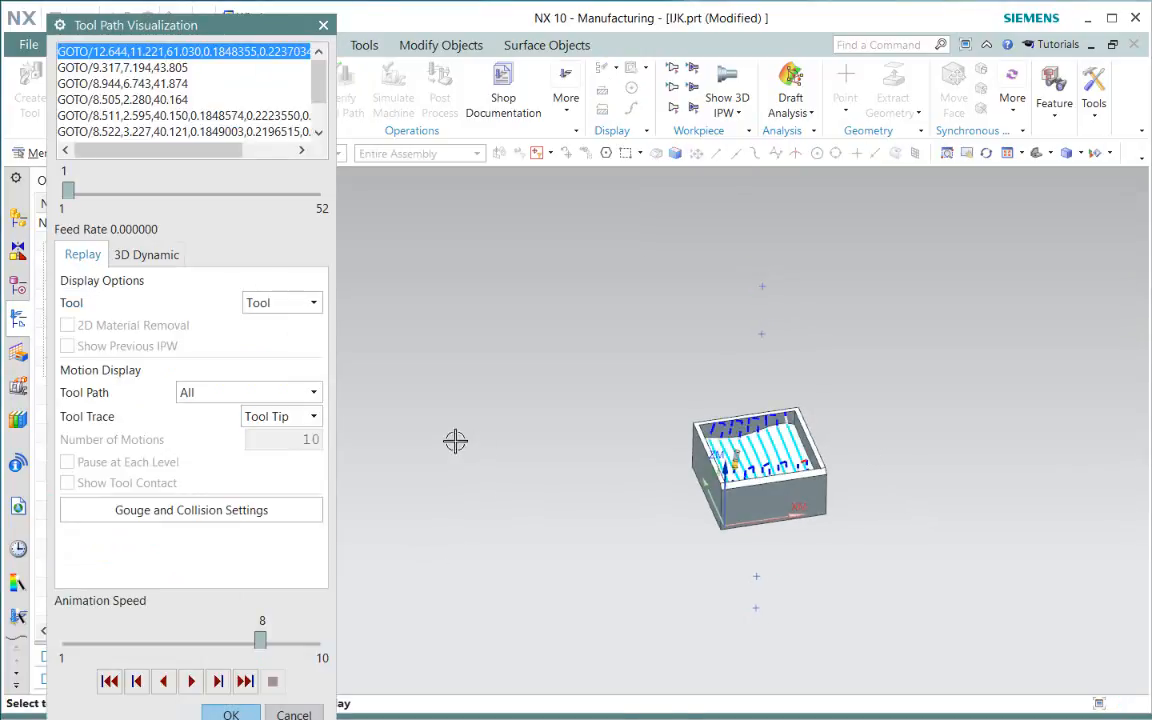
pyautogui.scroll(3, 748, 406)
pyautogui.moveTo(748, 406); pyautogui.dragTo(769, 486, button='middle')
pyautogui.press('F8')
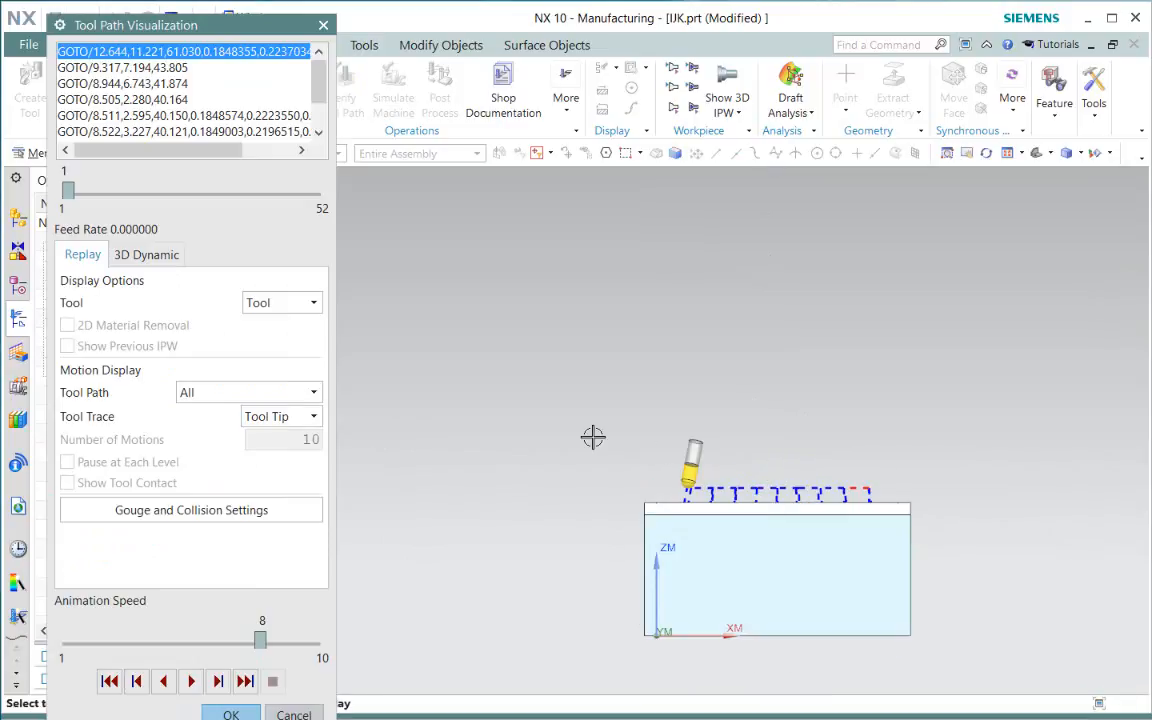
pyautogui.scroll(-4, 638, 437)
pyautogui.scroll(2, 664, 440)
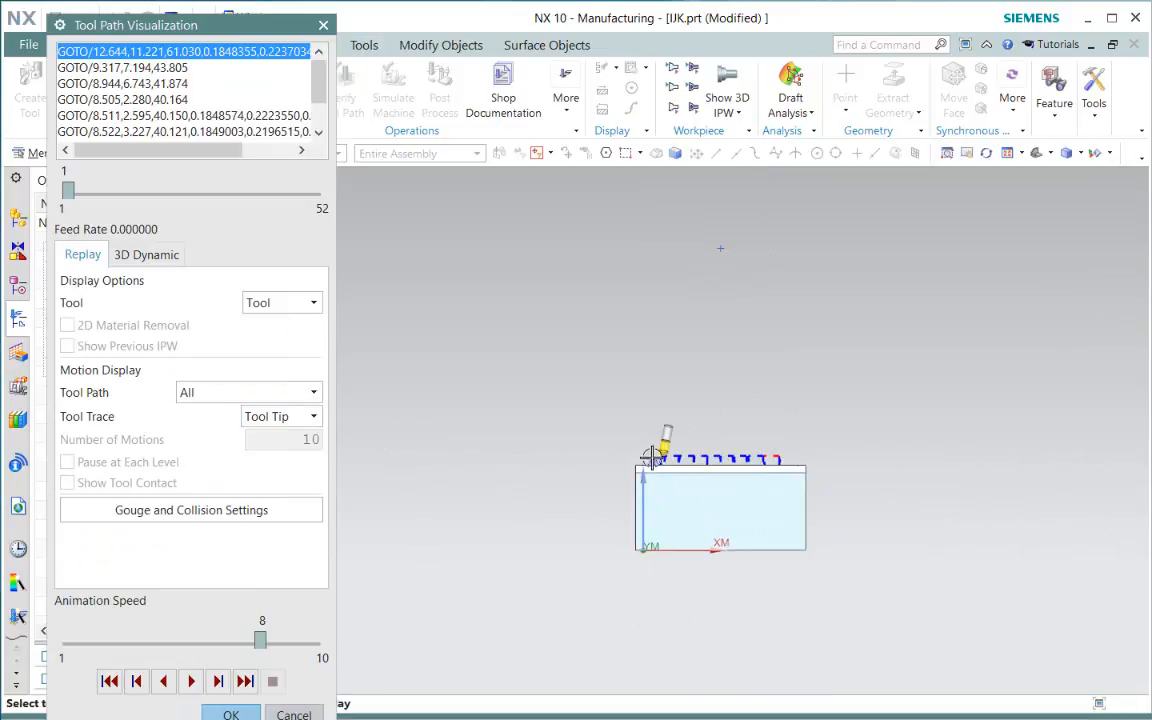
pyautogui.scroll(-1, 666, 424)
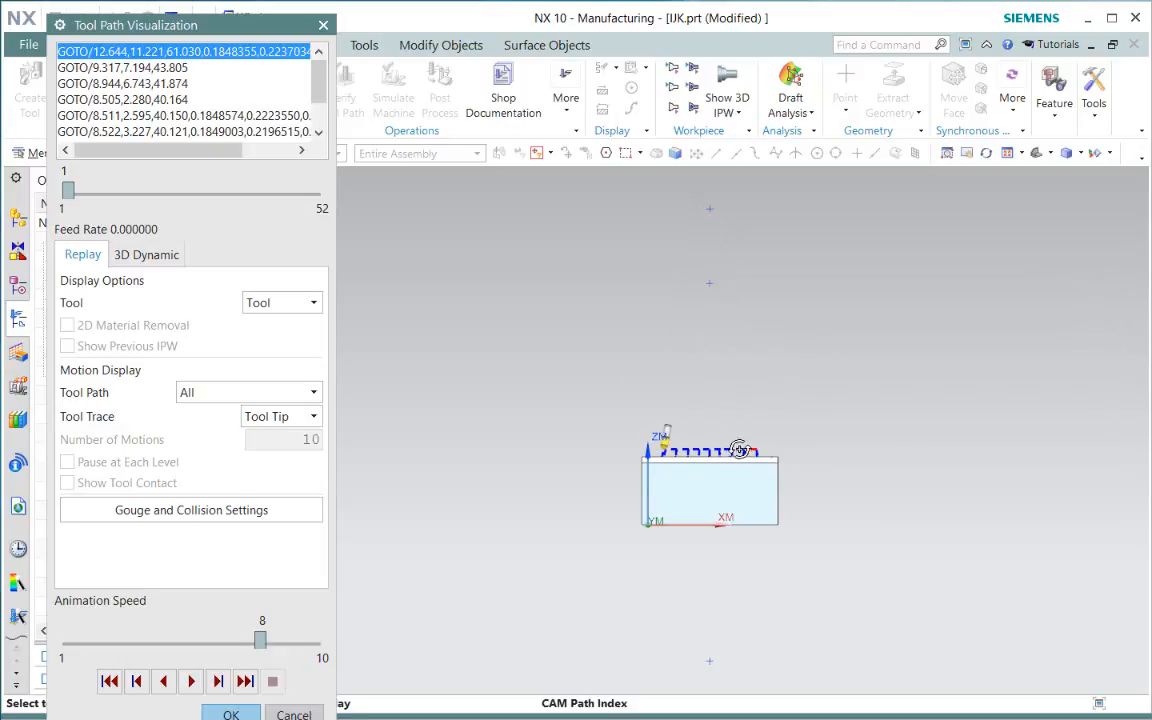
# Place the tool midway along a cutting pass on the pocket floor and check its axis against the points above the part.
pyautogui.moveTo(675, 490); pyautogui.dragTo(733, 472, button='middle')
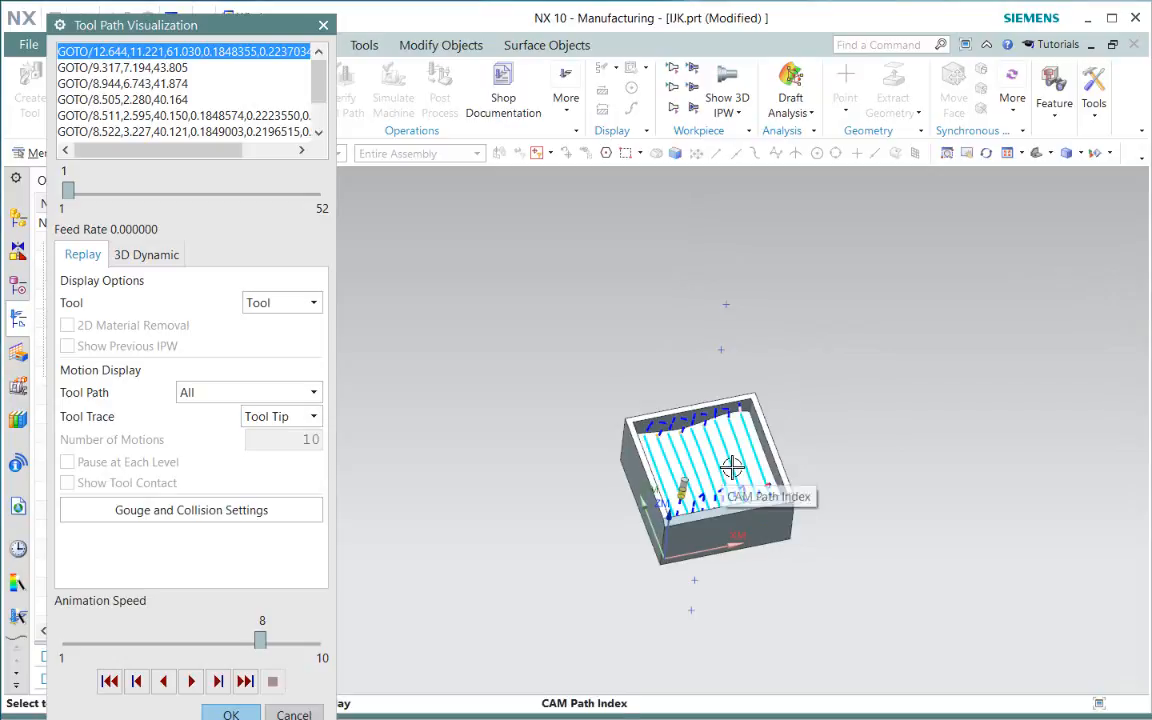
pyautogui.click(735, 480)
pyautogui.moveTo(823, 486); pyautogui.dragTo(808, 445, button='middle')
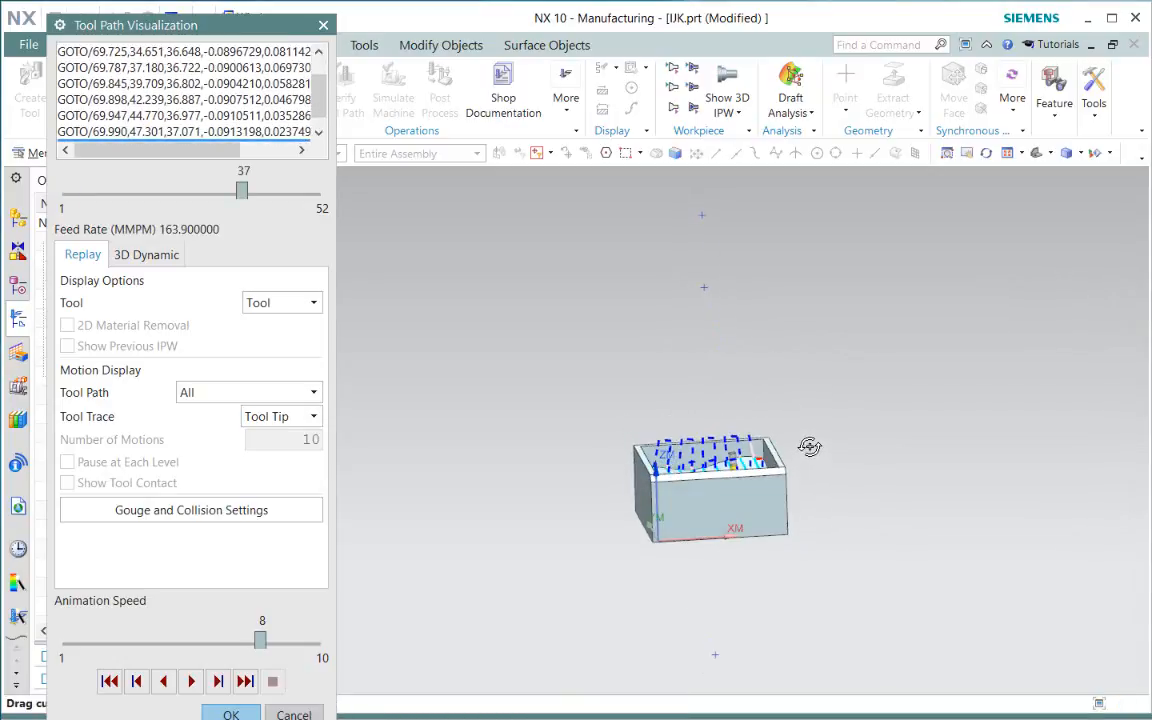
pyautogui.press('F8')
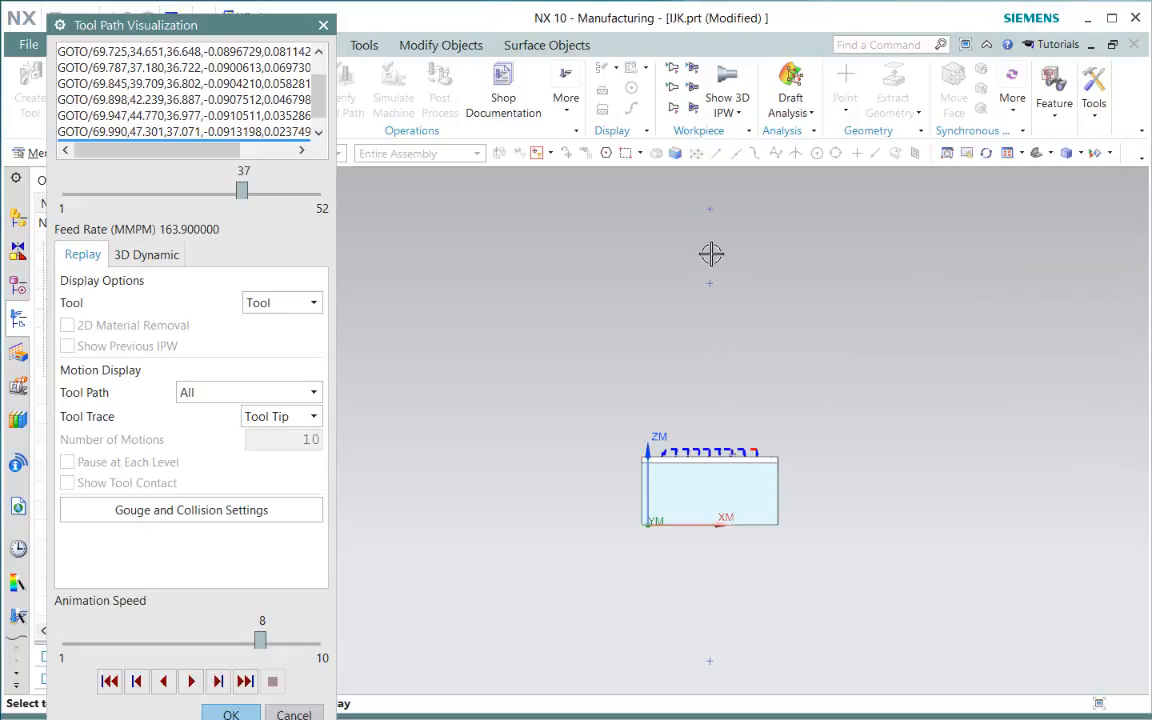
# Examine the tool's orientation midway along the pass up close, inside the pocket and from several directions.
pyautogui.moveTo(710, 450); pyautogui.dragTo(795, 393, button='middle')
pyautogui.scroll(2, 676, 486)
pyautogui.scroll(2, 798, 405)
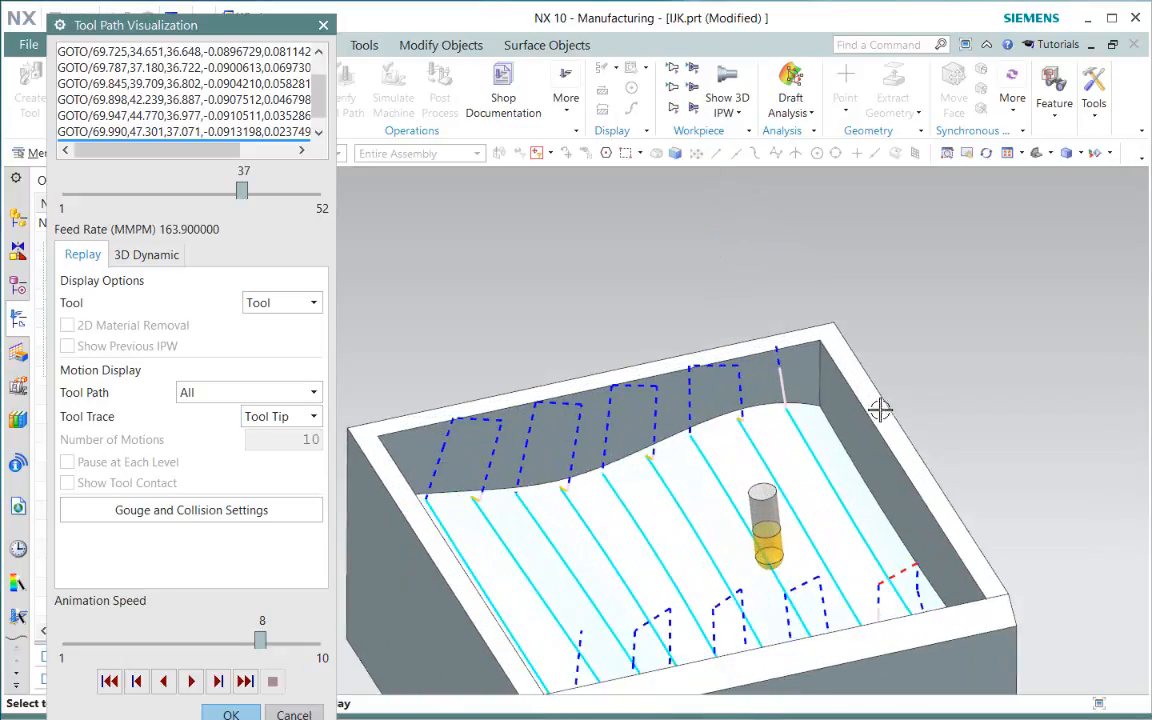
pyautogui.scroll(-1, 882, 406)
pyautogui.moveTo(858, 444); pyautogui.dragTo(824, 440, button='middle')
pyautogui.scroll(2, 824, 440)
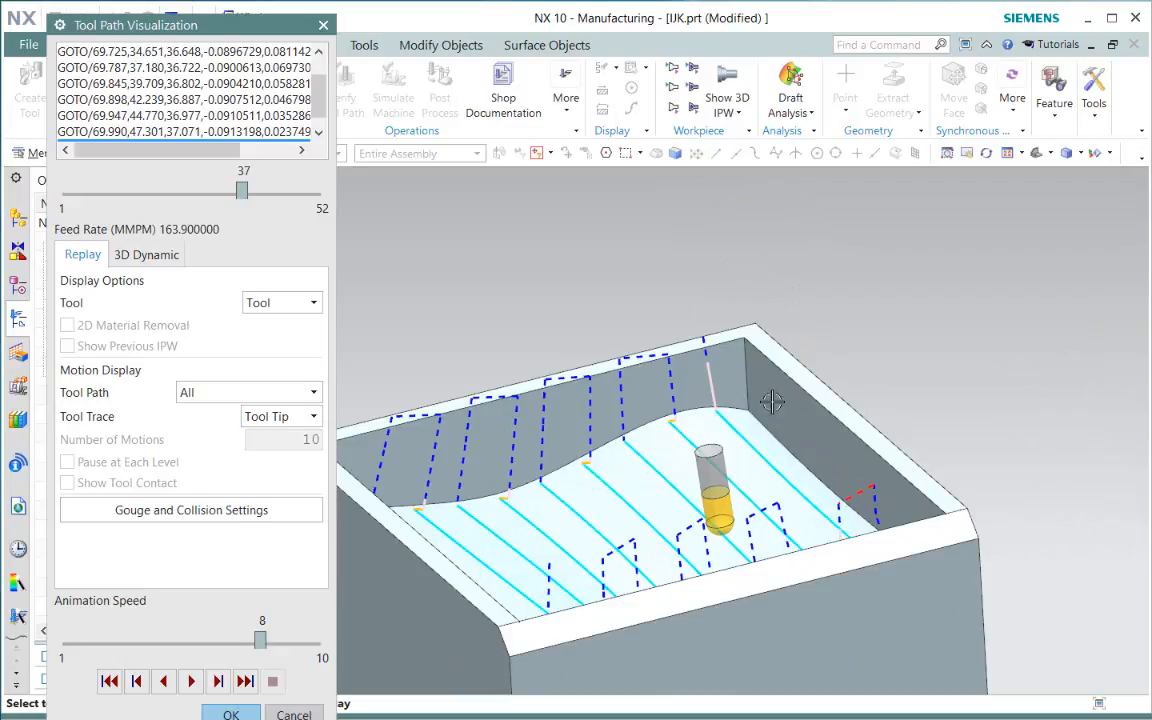
pyautogui.moveTo(751, 432); pyautogui.dragTo(828, 455, button='middle')
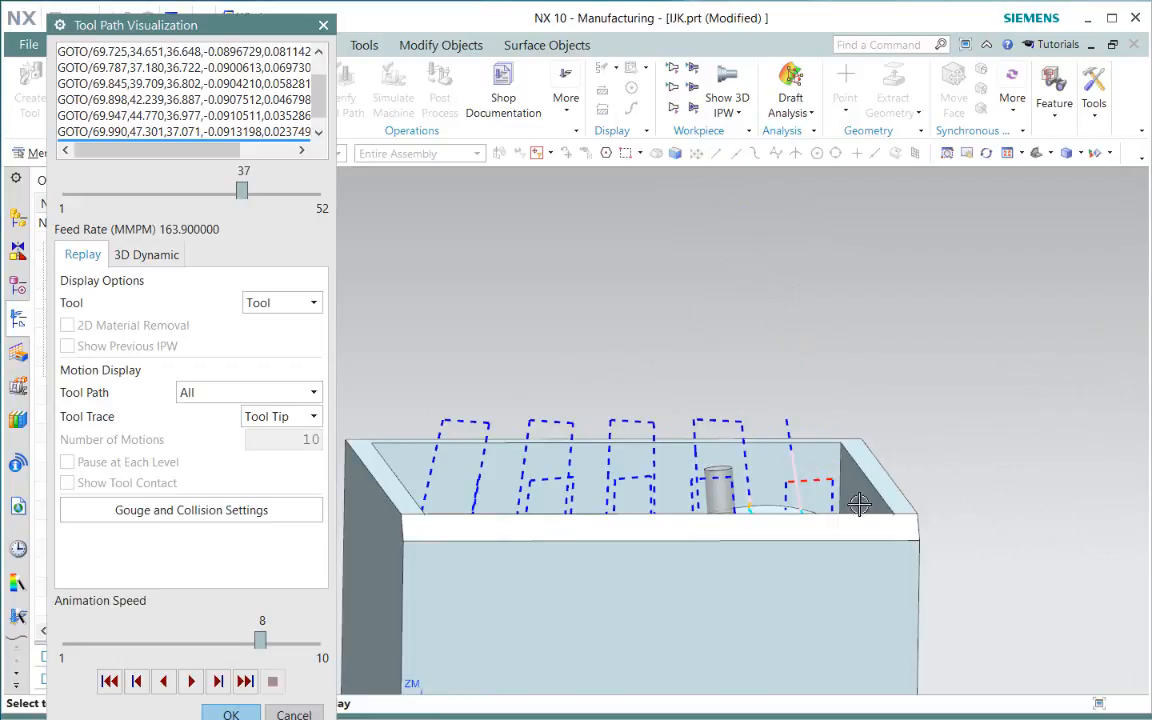
pyautogui.moveTo(753, 507)
pyautogui.mouseDown(button='middle')
pyautogui.moveTo(761, 532)
pyautogui.moveTo(738, 522)
pyautogui.mouseUp(button='middle')
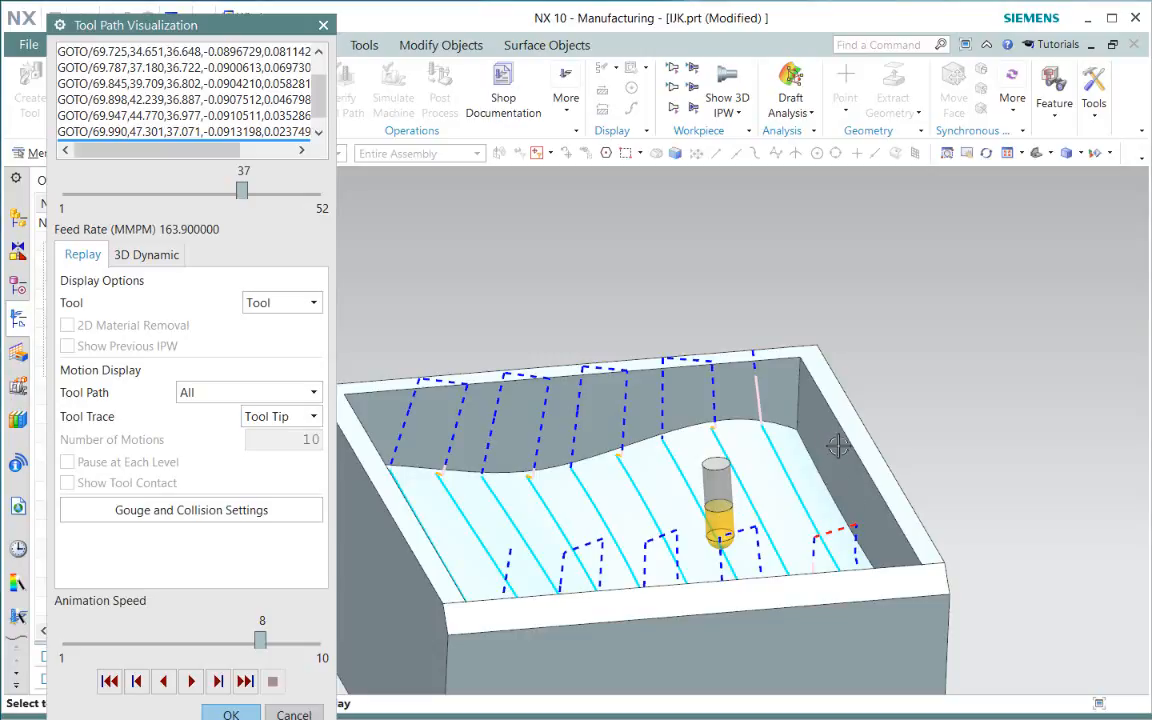
# Place the tool at the far end of a middle cutting pass and compare its axis with the points above the part.
pyautogui.moveTo(838, 447); pyautogui.dragTo(702, 458, button='middle')
pyautogui.scroll(6, 743, 473)
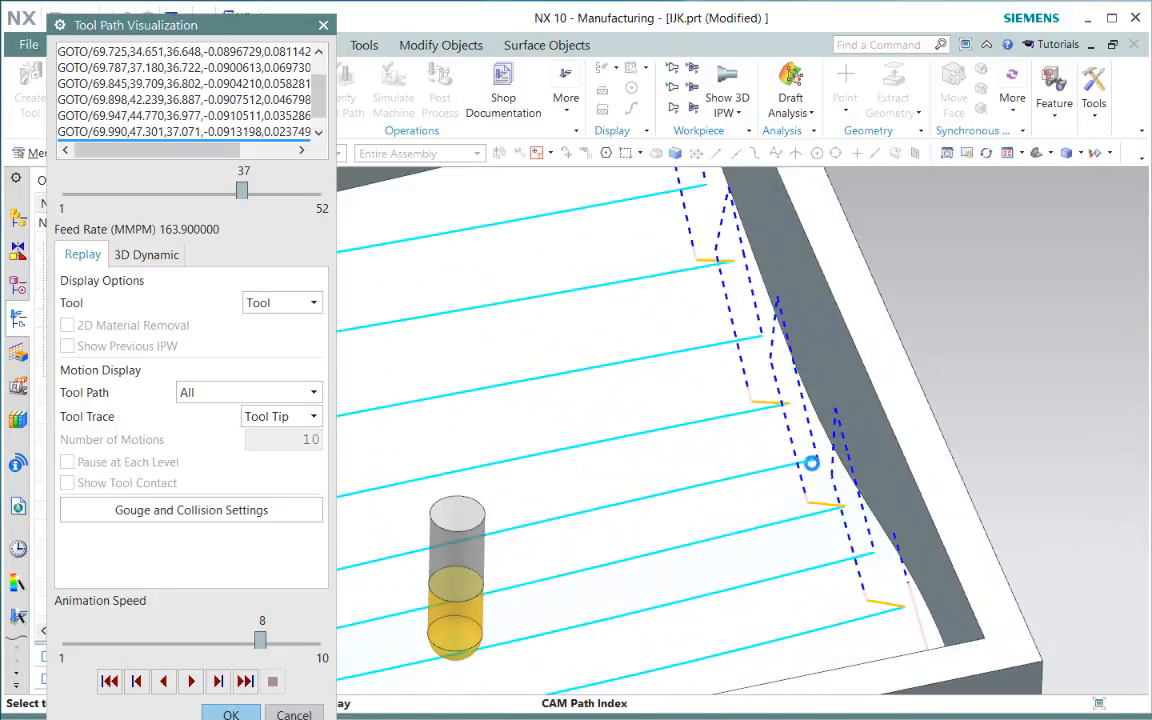
pyautogui.scroll(-6, 811, 462)
pyautogui.moveTo(811, 462); pyautogui.dragTo(800, 436, button='middle')
pyautogui.scroll(-3, 905, 404)
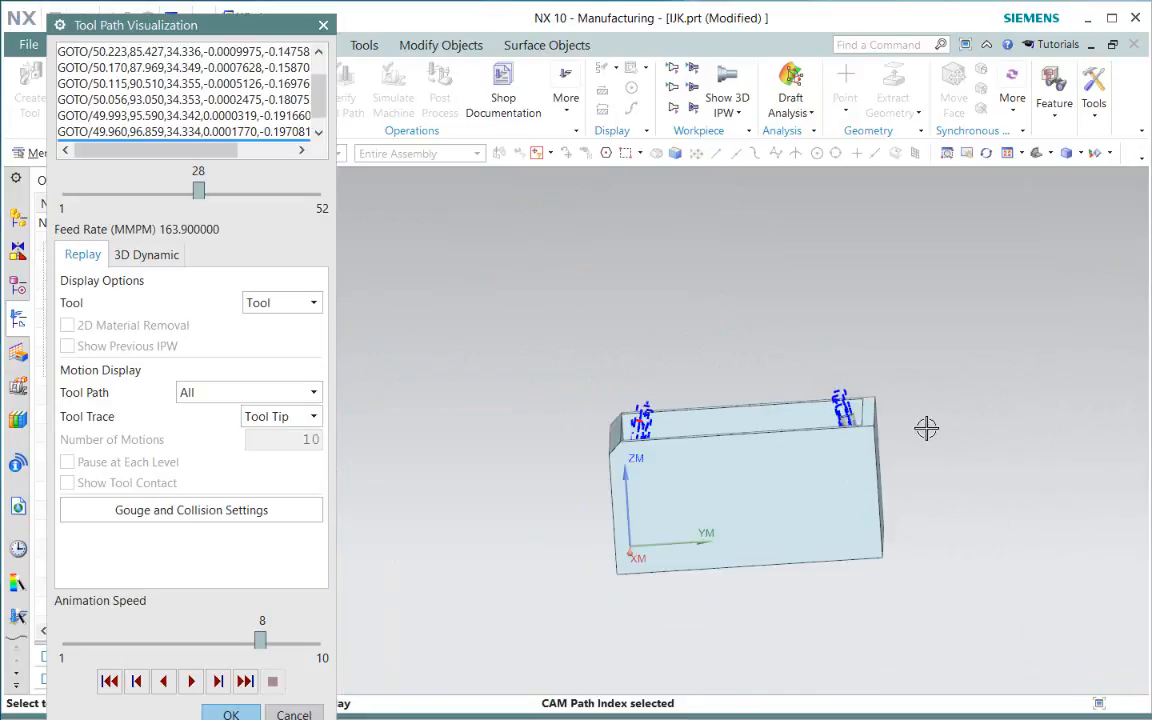
pyautogui.scroll(-3, 872, 440)
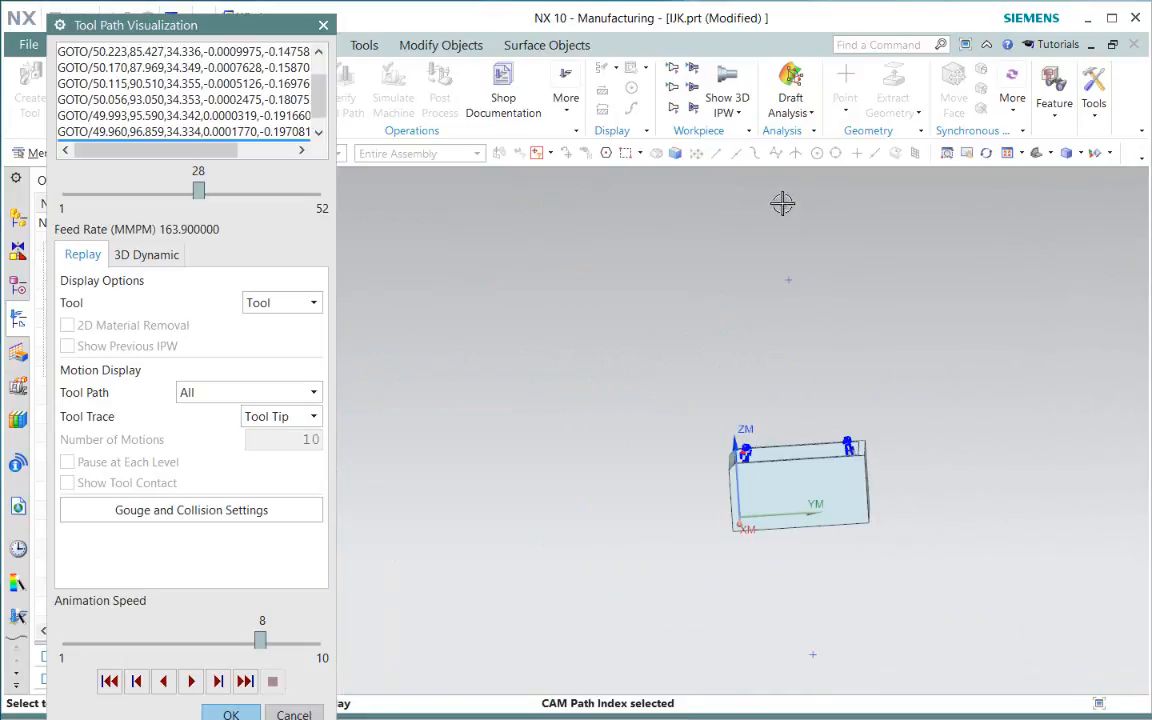
# Inspect the tool's tilt up close at the end of the pass beside the pocket wall.
pyautogui.scroll(6, 845, 410)
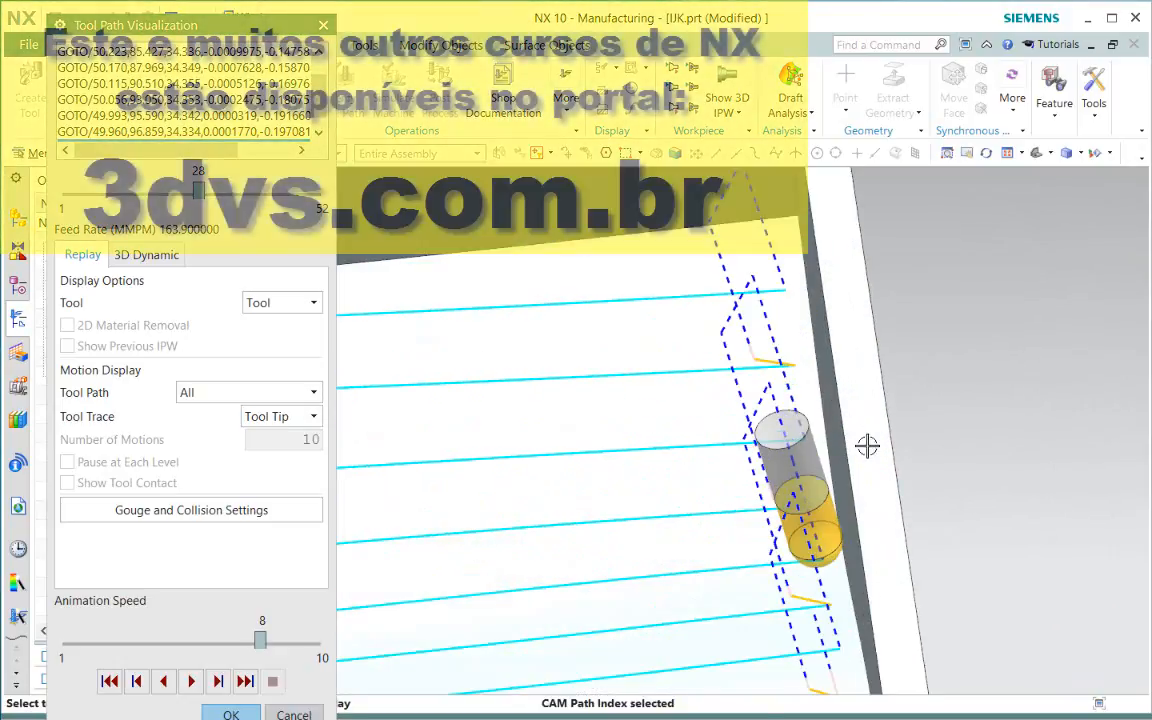
pyautogui.moveTo(866, 540)
pyautogui.mouseDown(button='middle')
pyautogui.moveTo(851, 535)
pyautogui.moveTo(860, 532)
pyautogui.mouseUp(button='middle')
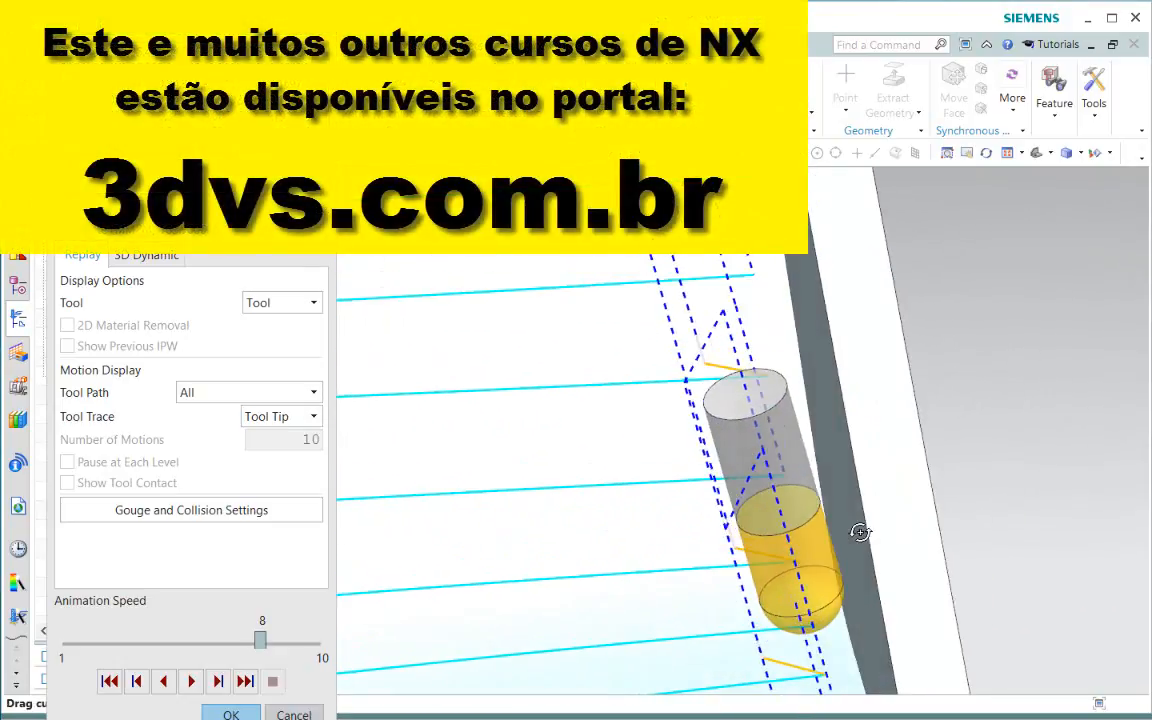
pyautogui.scroll(3, 841, 553)
pyautogui.moveTo(860, 578); pyautogui.dragTo(841, 567, button='middle')
pyautogui.scroll(-3, 841, 567)
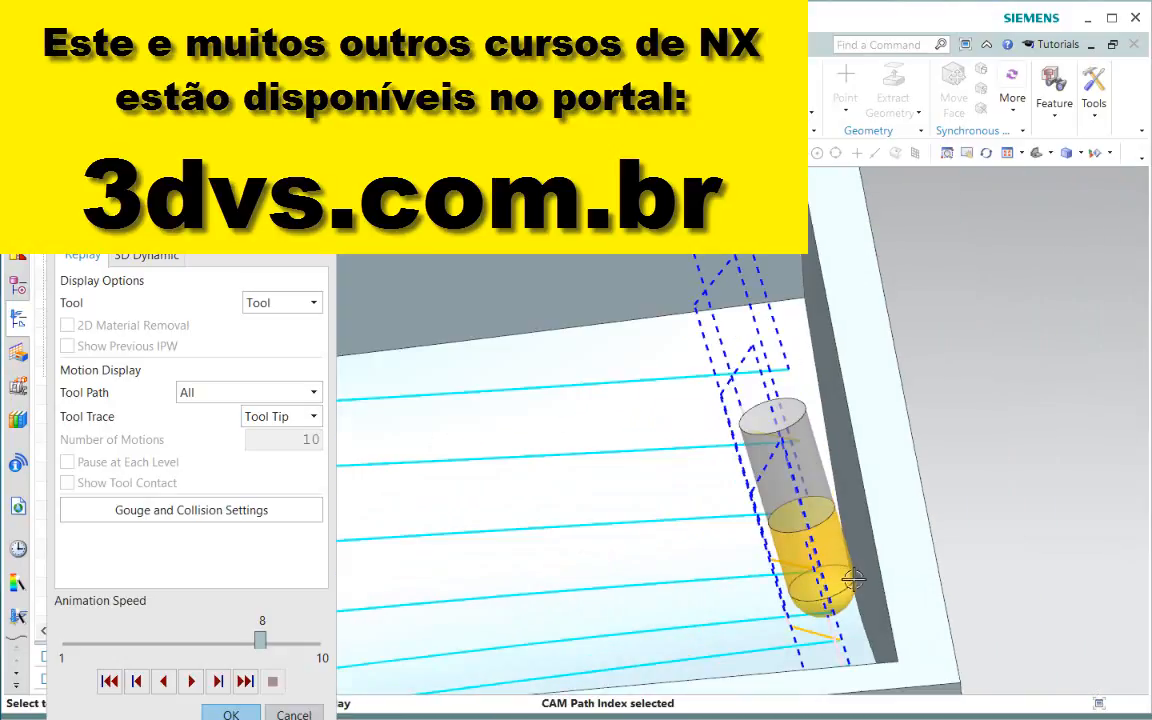